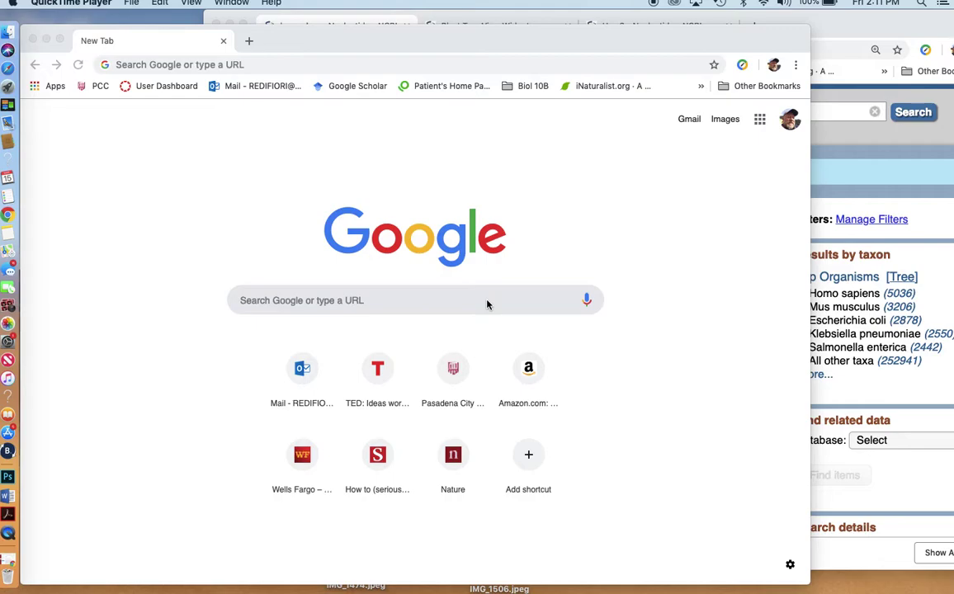
- Search Google for 'NCBI' from the address bar to reach the NCBI home page
{"action": "left_click", "coordinate": [286, 64]}
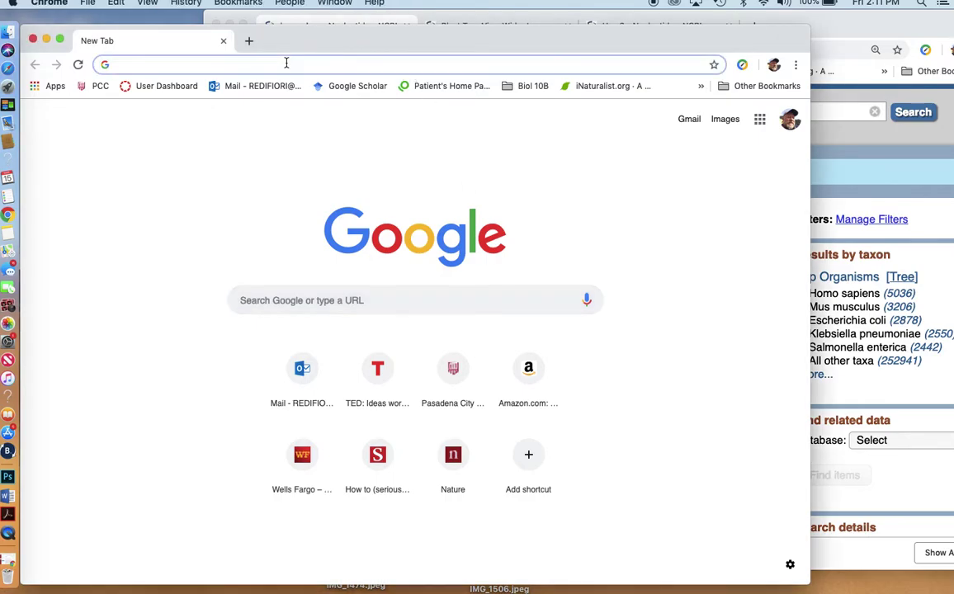
{"action": "type", "text": "NCBI"}
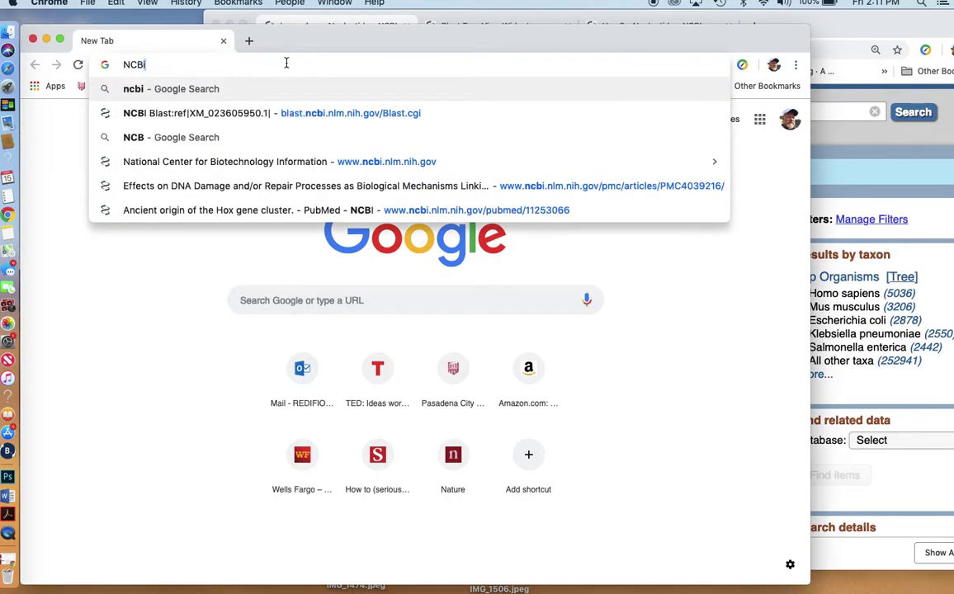
{"action": "key", "text": "Return"}
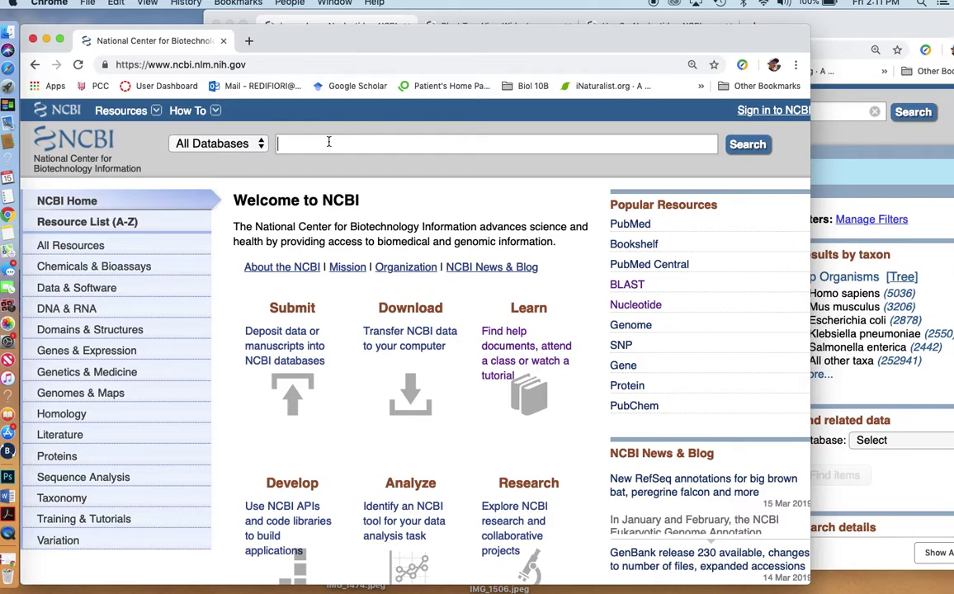
- Go to the Nucleotide database and search it for 'Homeobox'
{"action": "type", "text": "homeobox"}
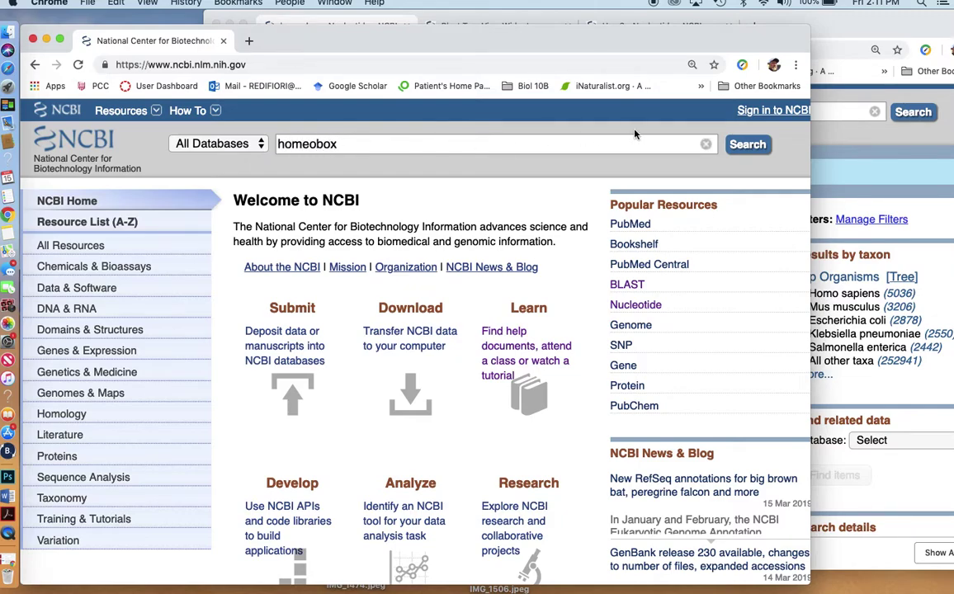
{"action": "left_click", "coordinate": [648, 306]}
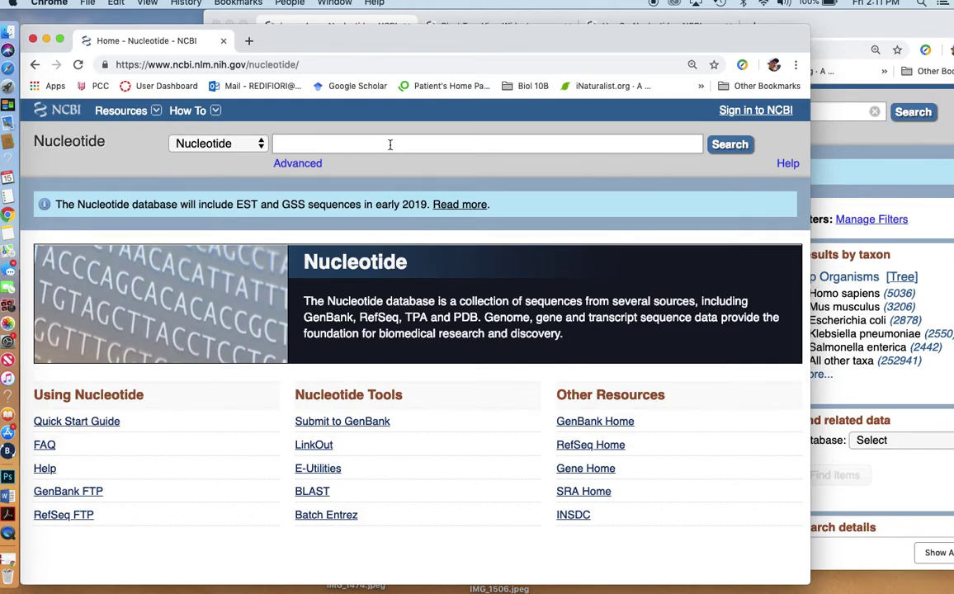
{"action": "type", "text": "Home"}
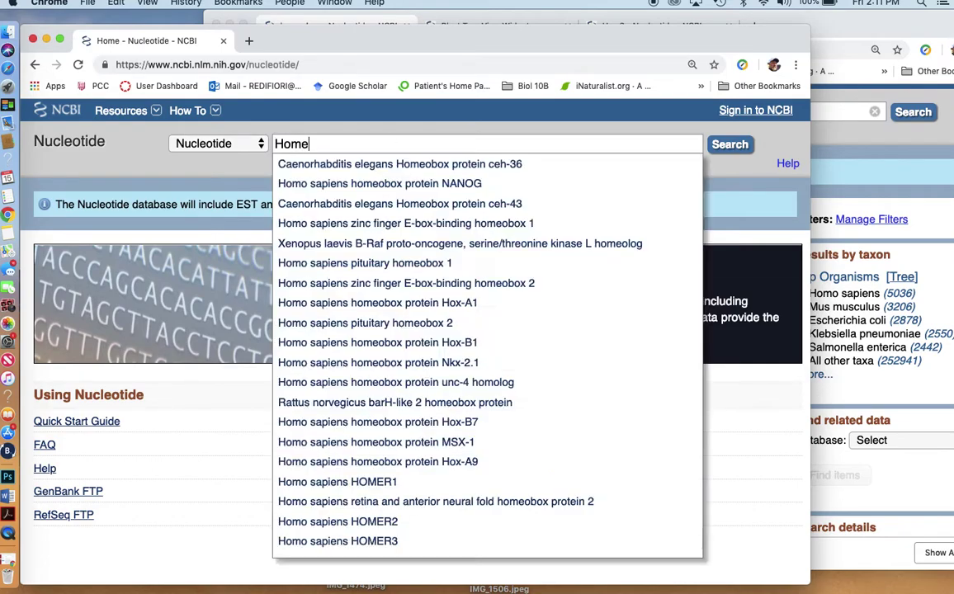
{"action": "type", "text": "obox"}
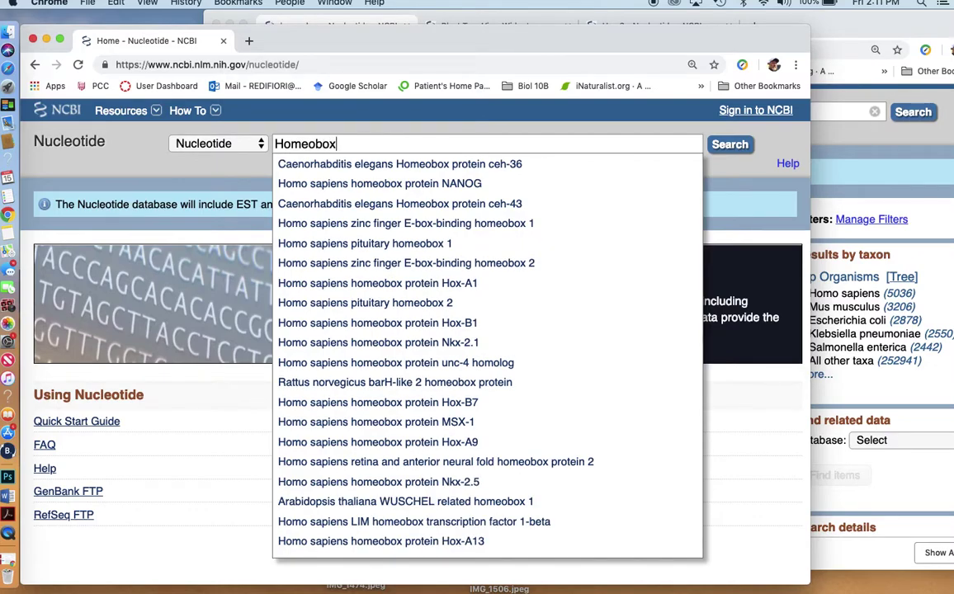
{"action": "key", "text": "Return"}
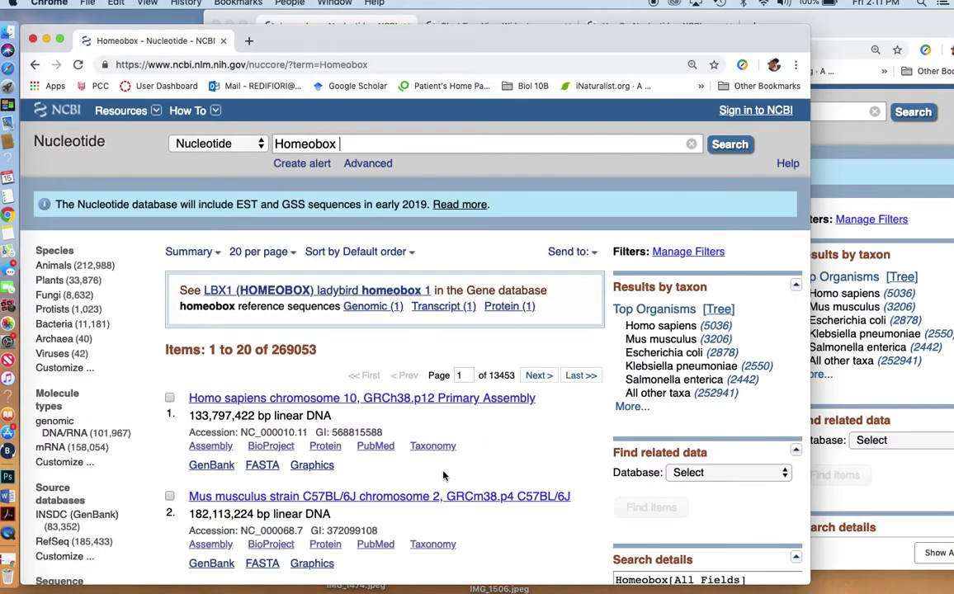
- Scroll to result 14 and open the Rhizopus microsporus ATCC 52813 homeobox partial mRNA record
{"action": "scroll", "coordinate": [443, 476], "scroll_direction": "down", "scroll_amount": 5}
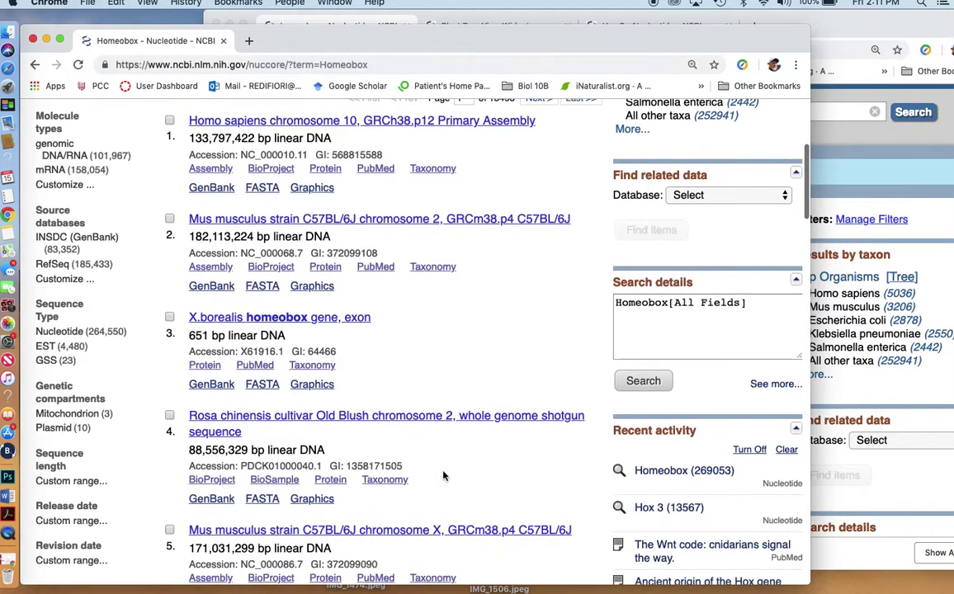
{"action": "scroll", "coordinate": [443, 476], "scroll_direction": "up", "scroll_amount": 1}
{"action": "scroll", "coordinate": [443, 476], "scroll_direction": "down", "scroll_amount": 2}
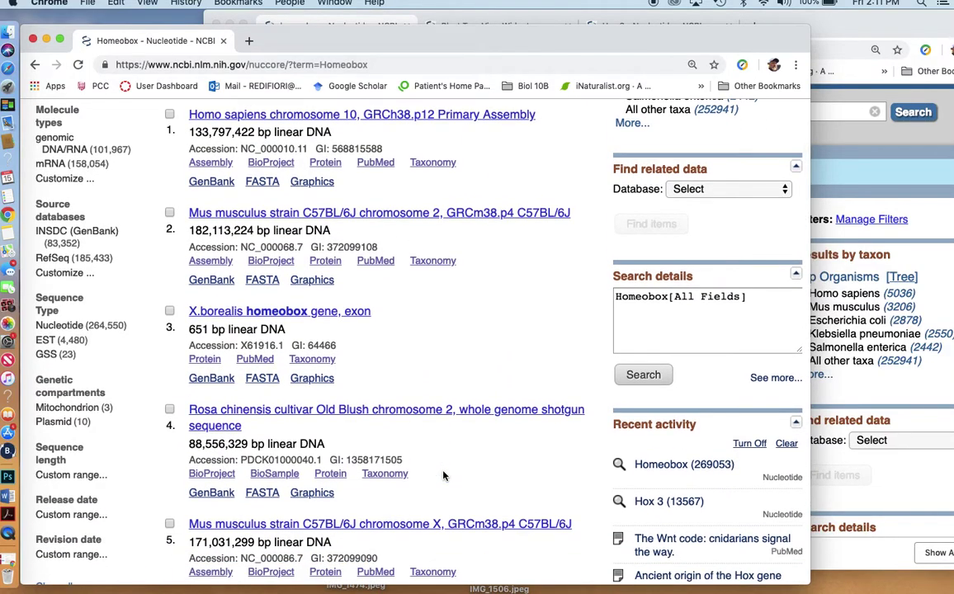
{"action": "scroll", "coordinate": [444, 476], "scroll_direction": "up", "scroll_amount": 2}
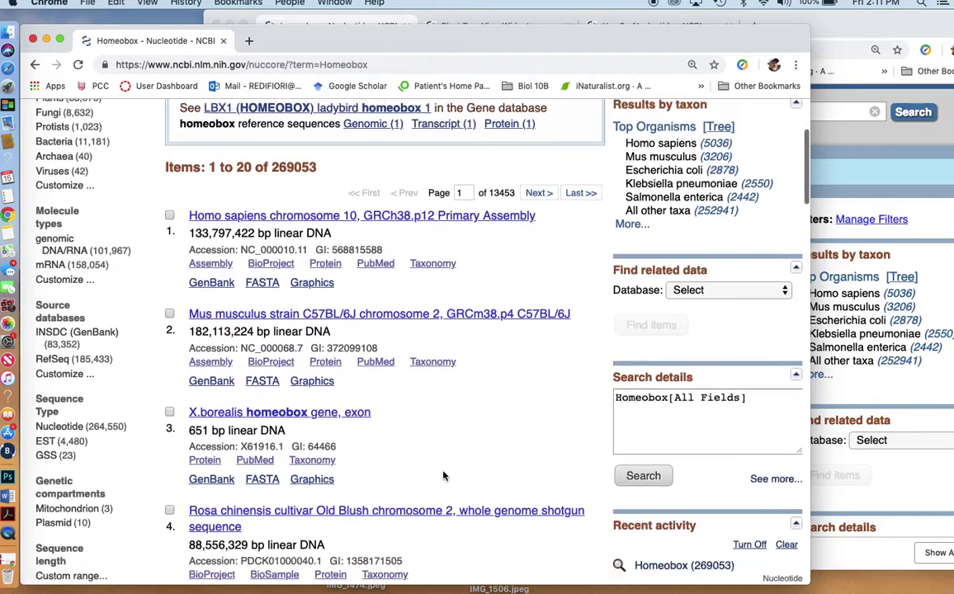
{"action": "scroll", "coordinate": [443, 477], "scroll_direction": "down", "scroll_amount": 2}
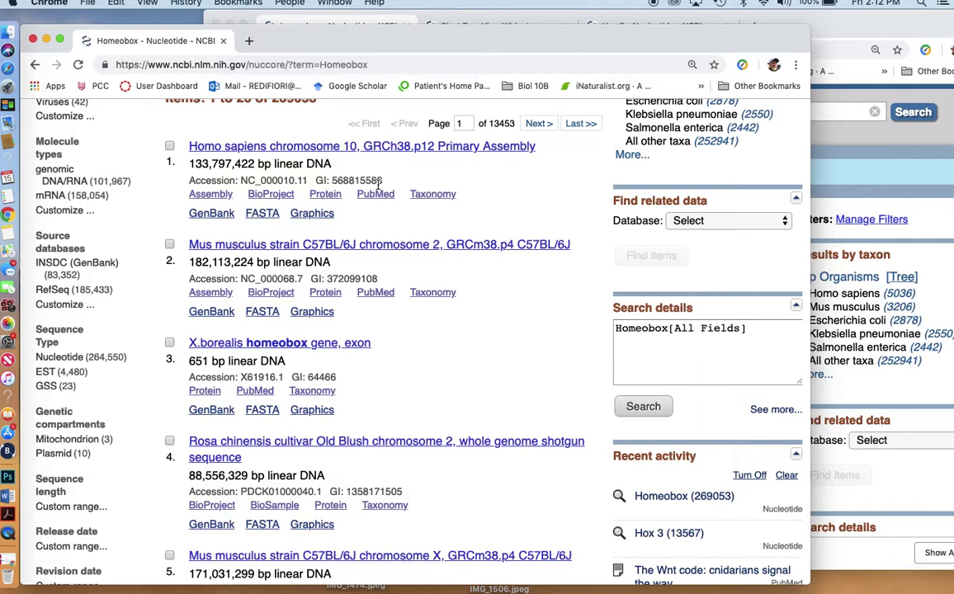
{"action": "scroll", "coordinate": [378, 186], "scroll_direction": "down", "scroll_amount": 5}
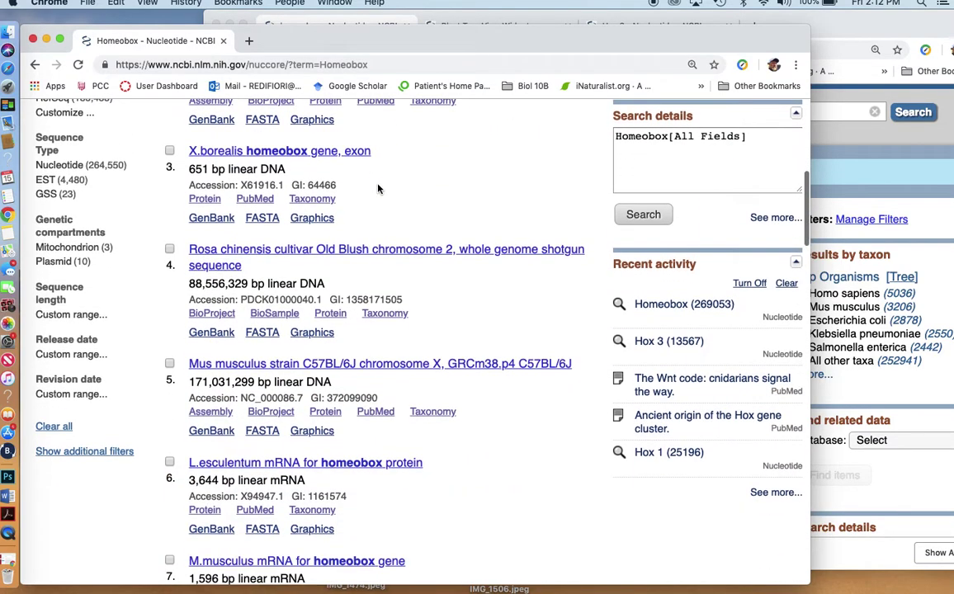
{"action": "scroll", "coordinate": [378, 189], "scroll_direction": "down", "scroll_amount": 7}
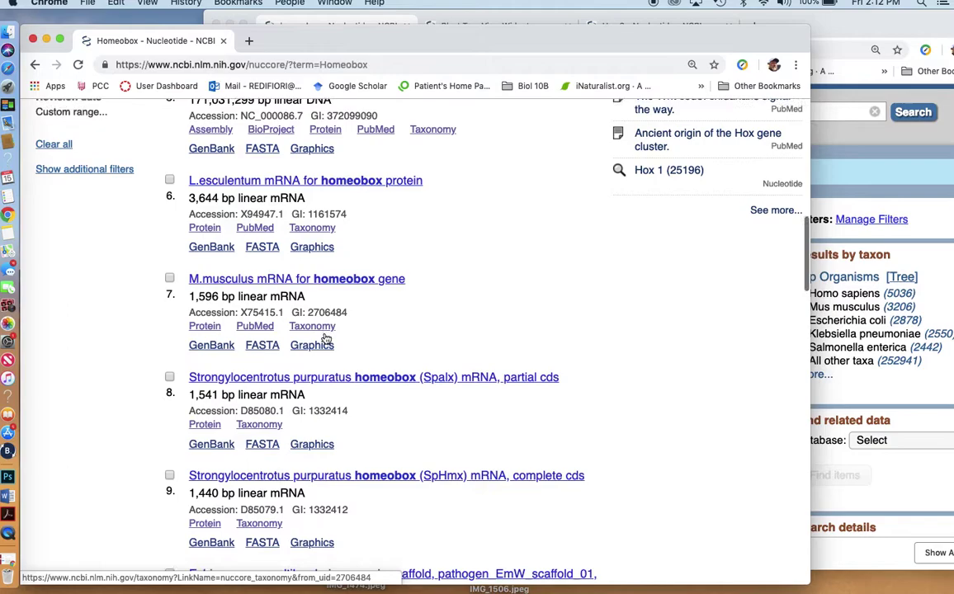
{"action": "scroll", "coordinate": [326, 338], "scroll_direction": "down", "scroll_amount": 1}
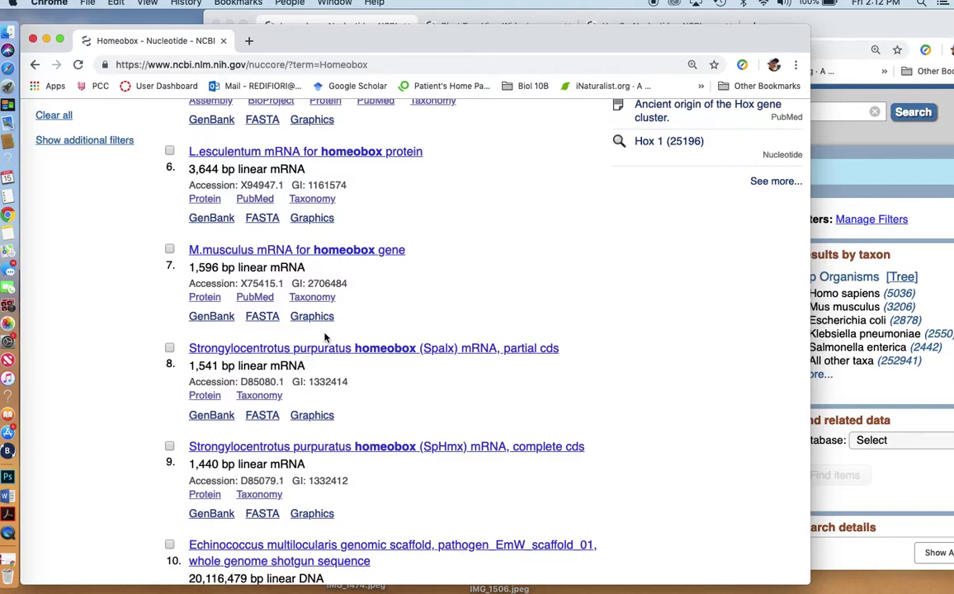
{"action": "scroll", "coordinate": [403, 409], "scroll_direction": "down", "scroll_amount": 4}
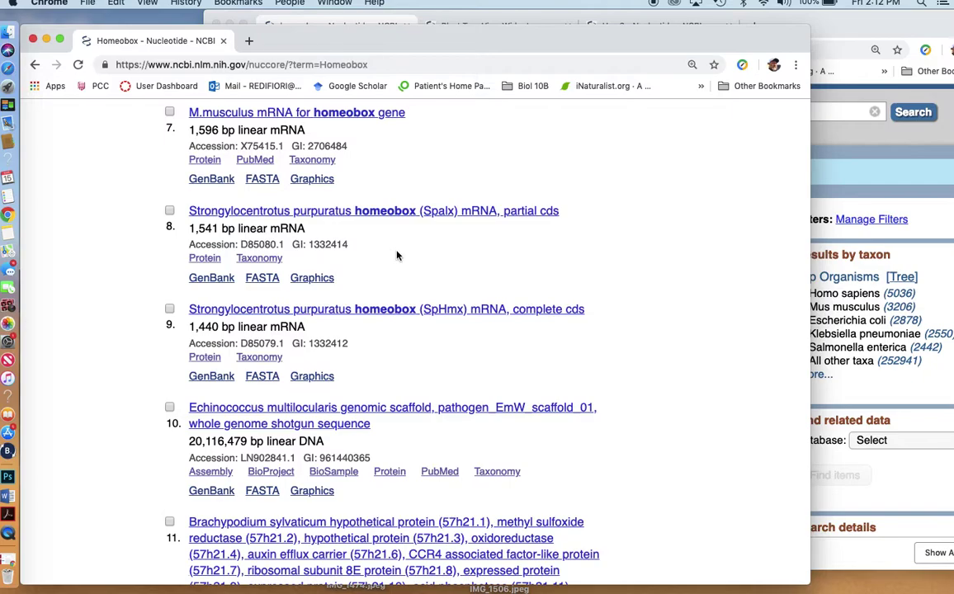
{"action": "scroll", "coordinate": [396, 255], "scroll_direction": "down", "scroll_amount": 2}
{"action": "scroll", "coordinate": [397, 256], "scroll_direction": "down", "scroll_amount": 4}
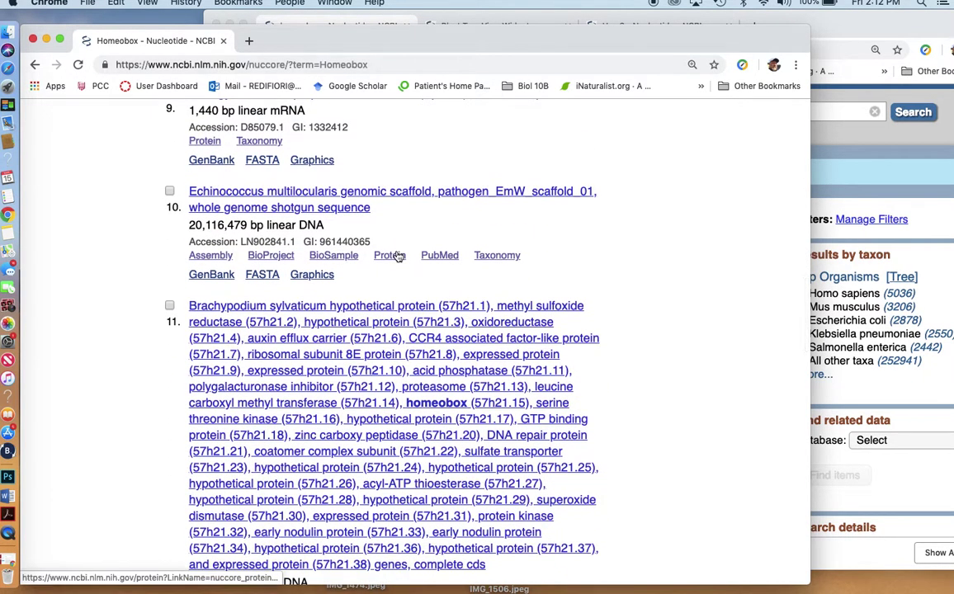
{"action": "scroll", "coordinate": [397, 256], "scroll_direction": "down", "scroll_amount": 10}
{"action": "scroll", "coordinate": [396, 255], "scroll_direction": "down", "scroll_amount": 2}
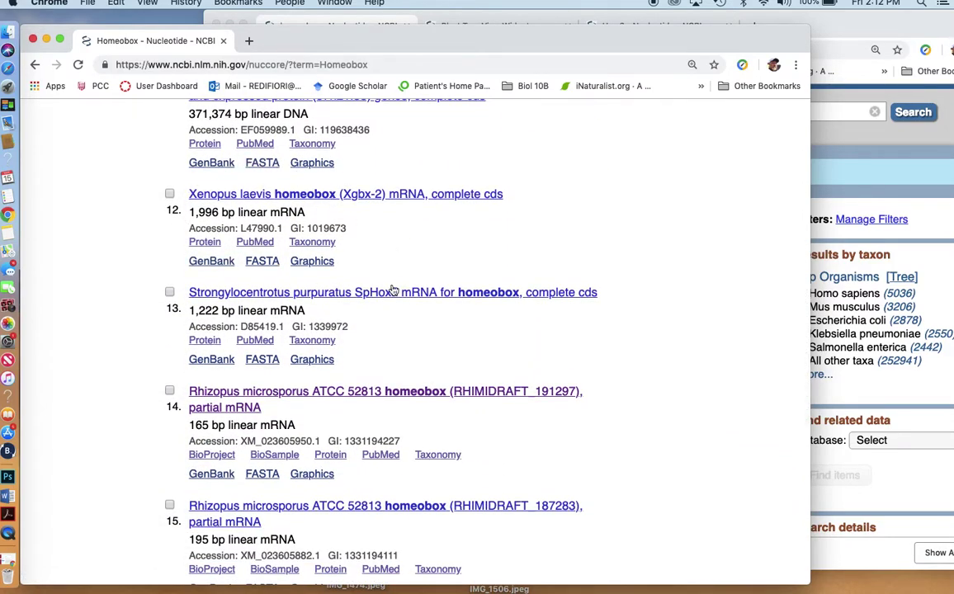
{"action": "scroll", "coordinate": [487, 266], "scroll_direction": "down", "scroll_amount": 2}
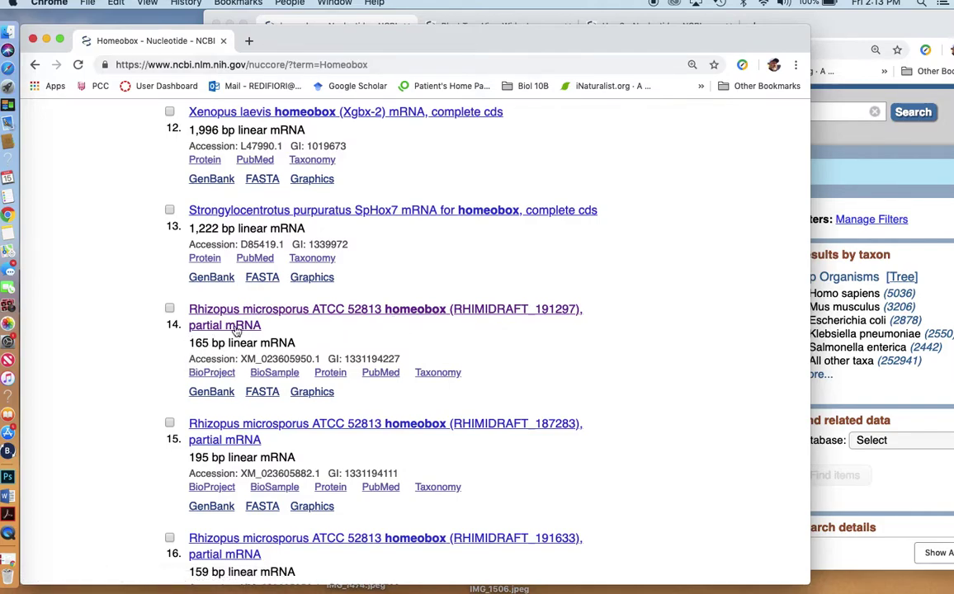
{"action": "left_click", "coordinate": [350, 315]}
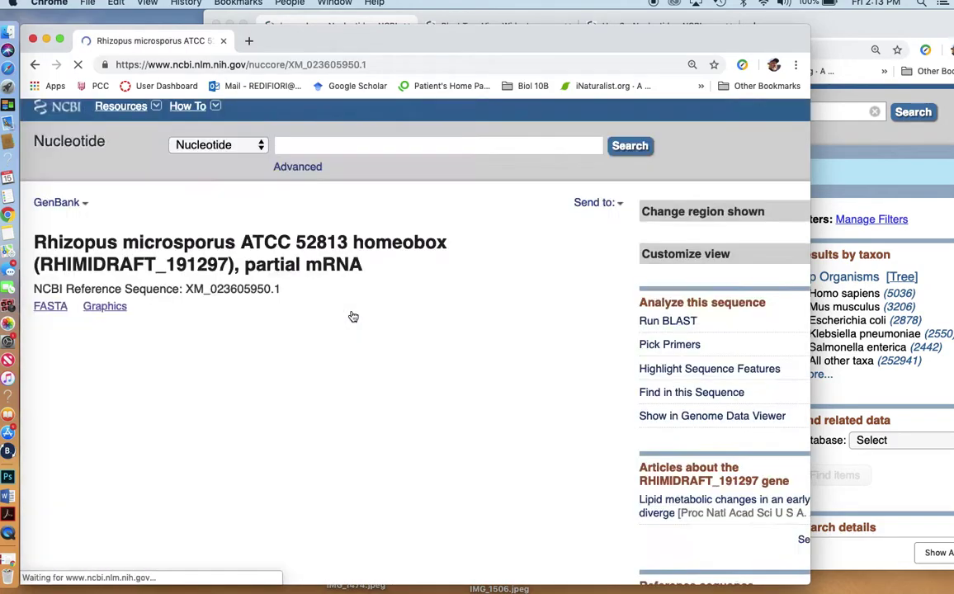
- Look over the XM_023605950.1 GenBank record, then run BLAST on this sequence
{"action": "scroll", "coordinate": [318, 462], "scroll_direction": "down", "scroll_amount": 15}
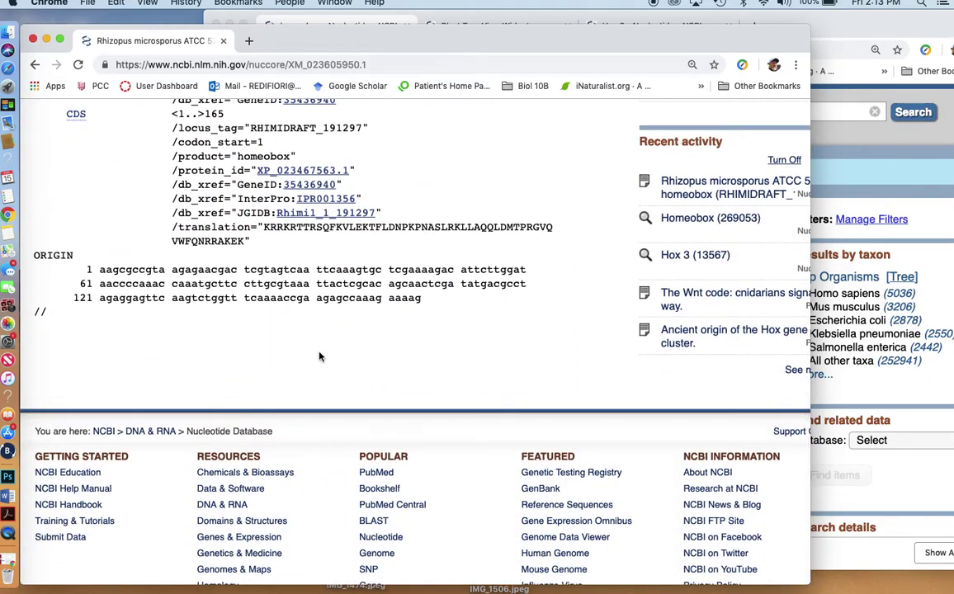
{"action": "scroll", "coordinate": [298, 341], "scroll_direction": "up", "scroll_amount": 5}
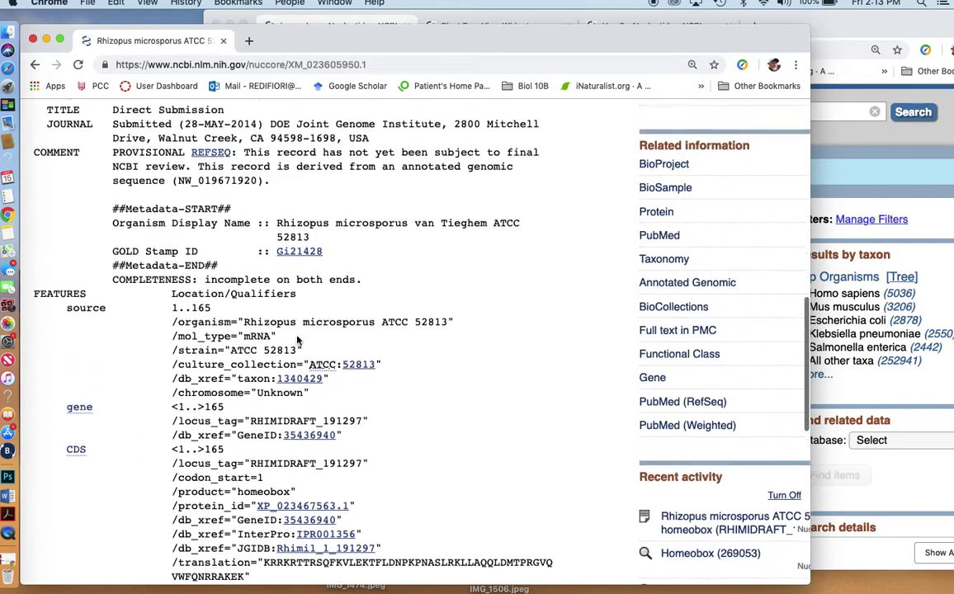
{"action": "scroll", "coordinate": [298, 341], "scroll_direction": "up", "scroll_amount": 7}
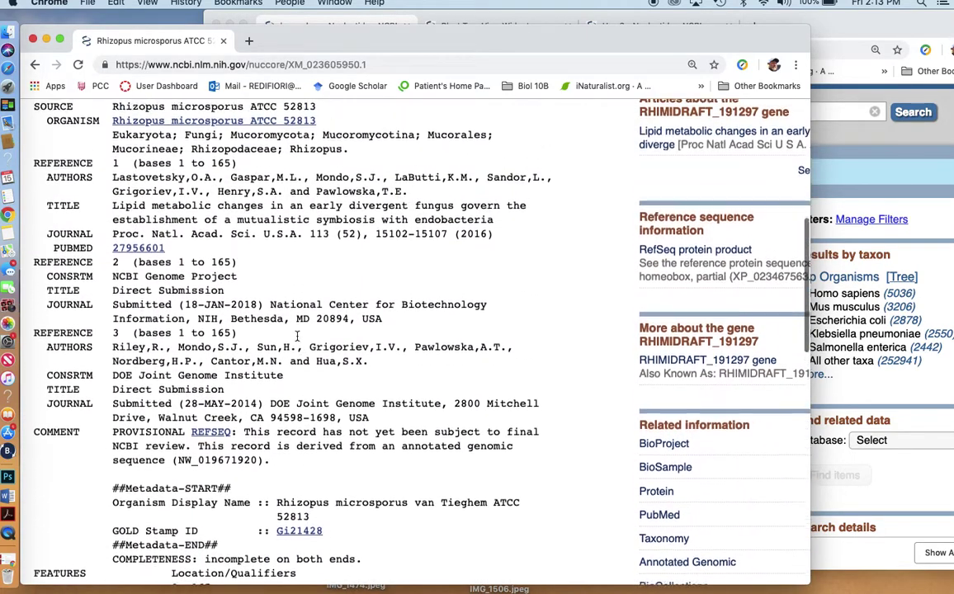
{"action": "scroll", "coordinate": [297, 336], "scroll_direction": "up", "scroll_amount": 8}
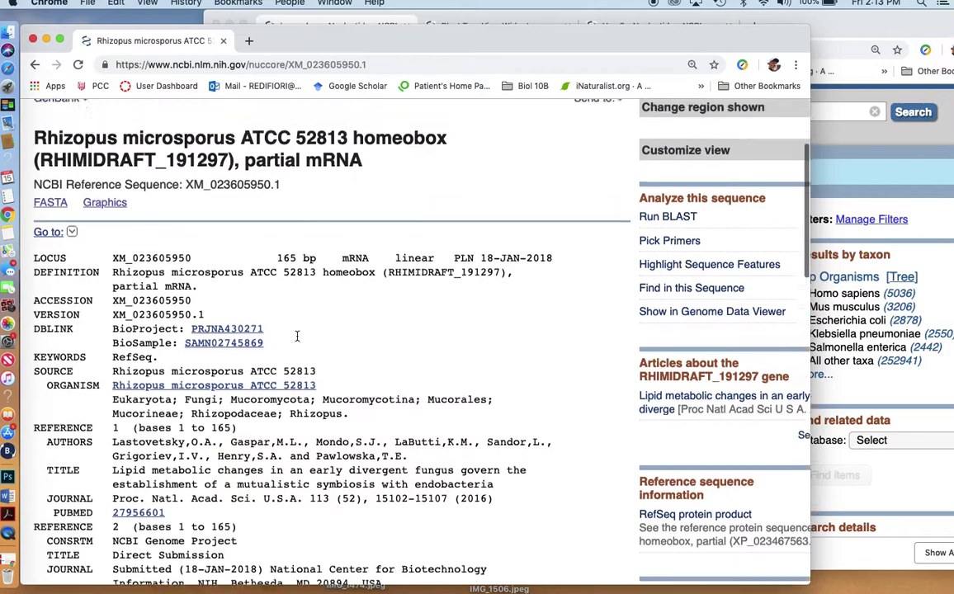
{"action": "scroll", "coordinate": [297, 336], "scroll_direction": "up", "scroll_amount": 2}
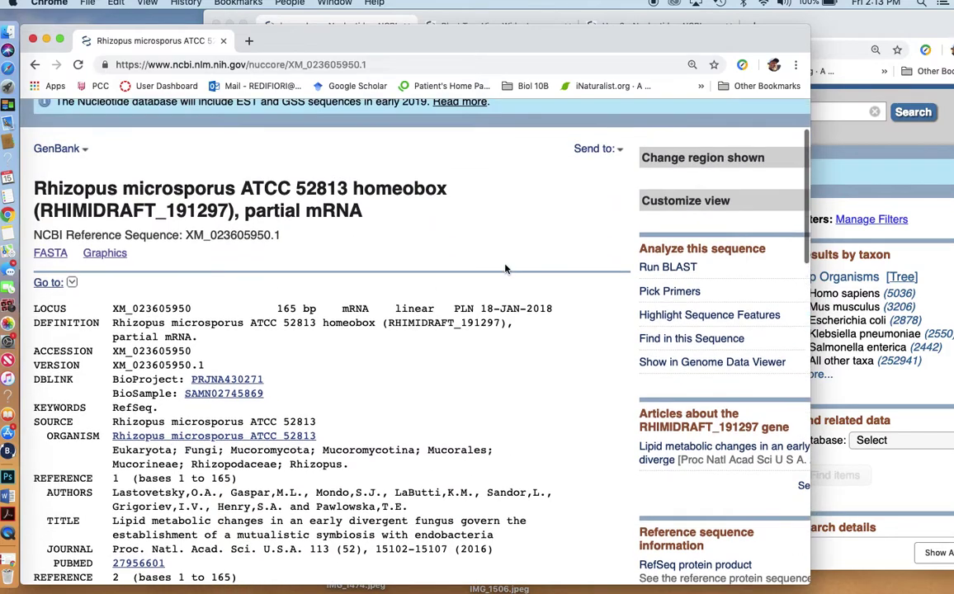
{"action": "left_click", "coordinate": [668, 267]}
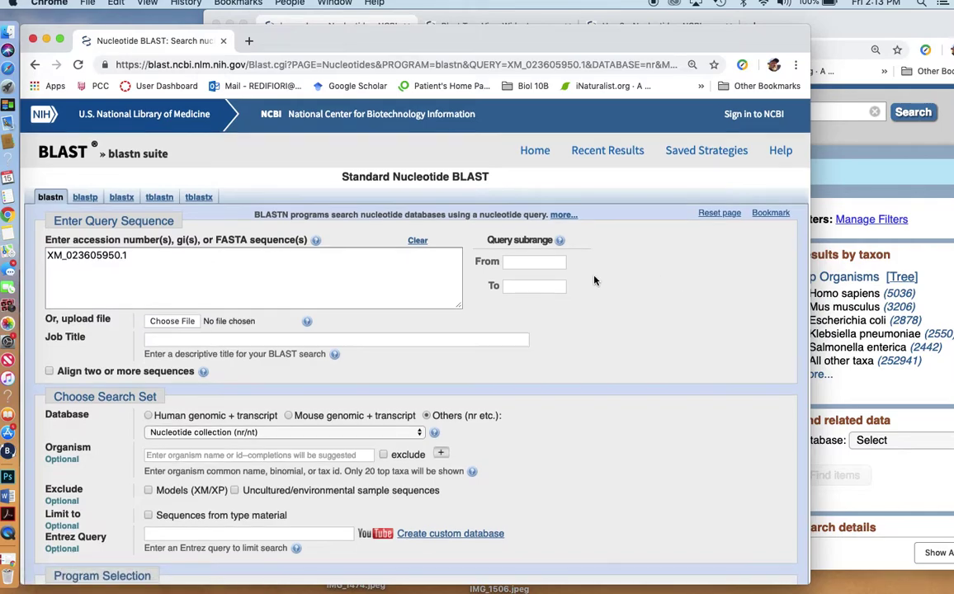
- Submit the blastn search of XM_023605950.1 against the Nucleotide collection (nr/nt)
{"action": "scroll", "coordinate": [595, 280], "scroll_direction": "down", "scroll_amount": 2}
{"action": "scroll", "coordinate": [594, 281], "scroll_direction": "down", "scroll_amount": 2}
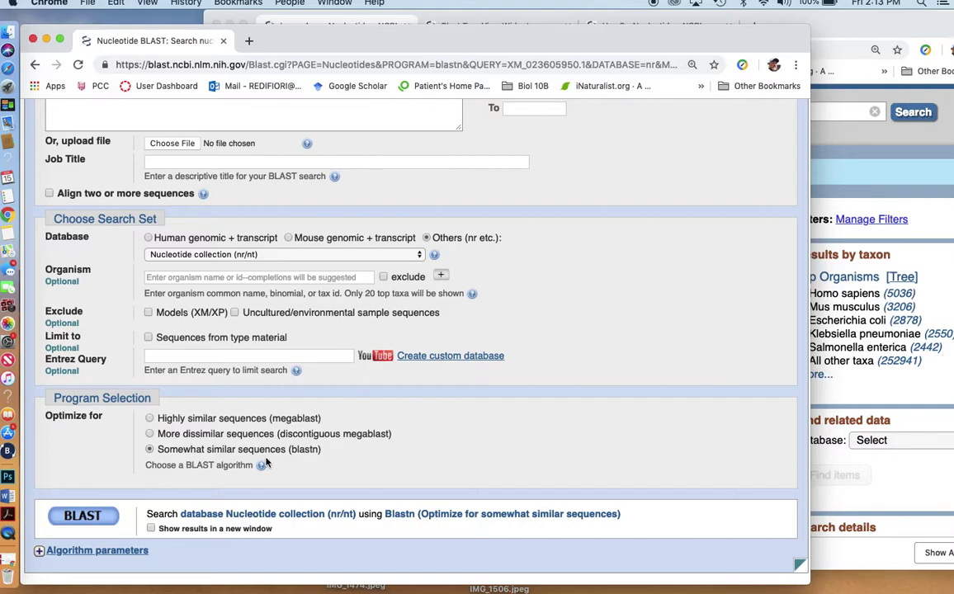
{"action": "scroll", "coordinate": [300, 450], "scroll_direction": "up", "scroll_amount": 3}
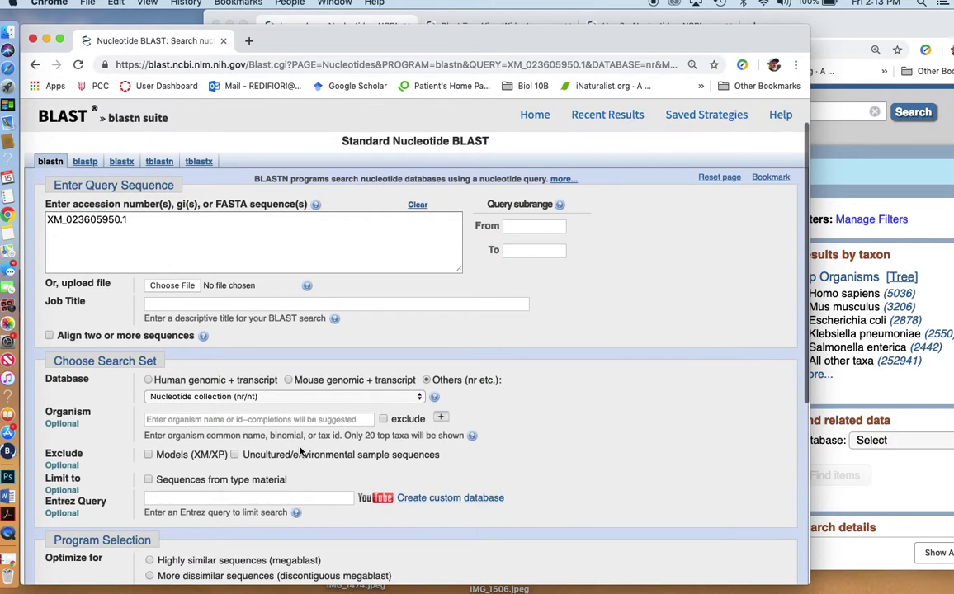
{"action": "scroll", "coordinate": [299, 449], "scroll_direction": "down", "scroll_amount": 5}
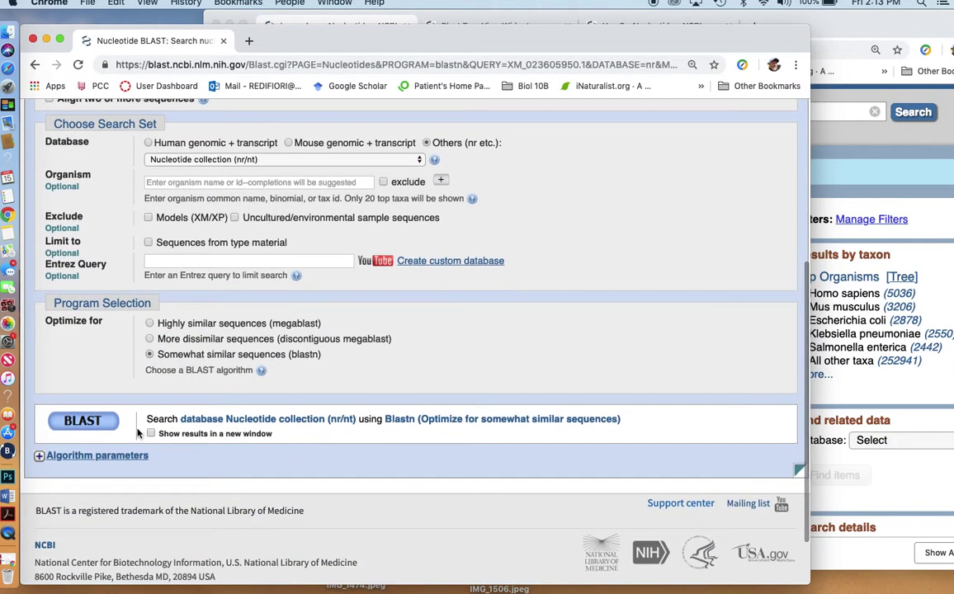
{"action": "left_click", "coordinate": [84, 420]}
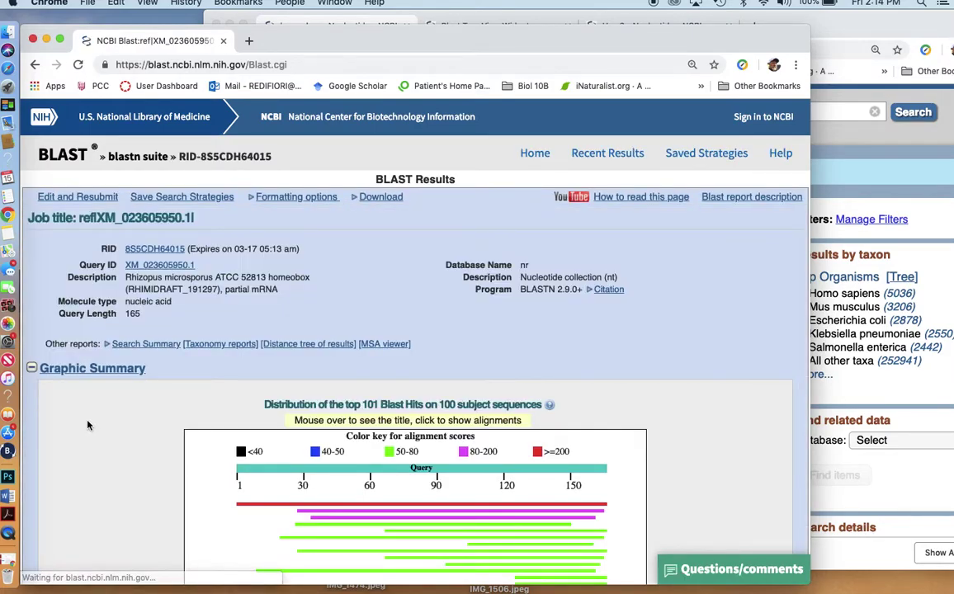
{"action": "scroll", "coordinate": [619, 413], "scroll_direction": "down", "scroll_amount": 3}
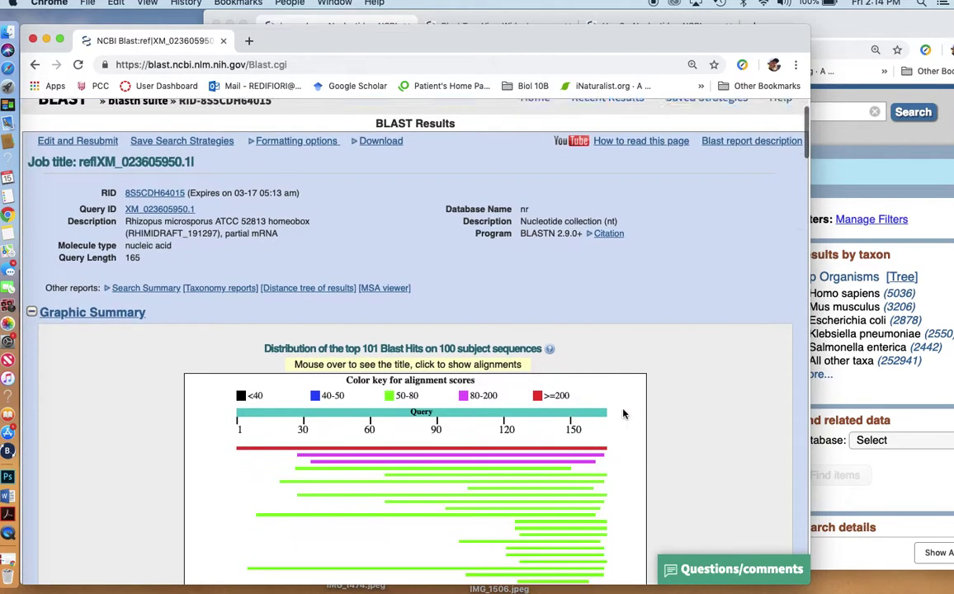
{"action": "scroll", "coordinate": [623, 414], "scroll_direction": "down", "scroll_amount": 8}
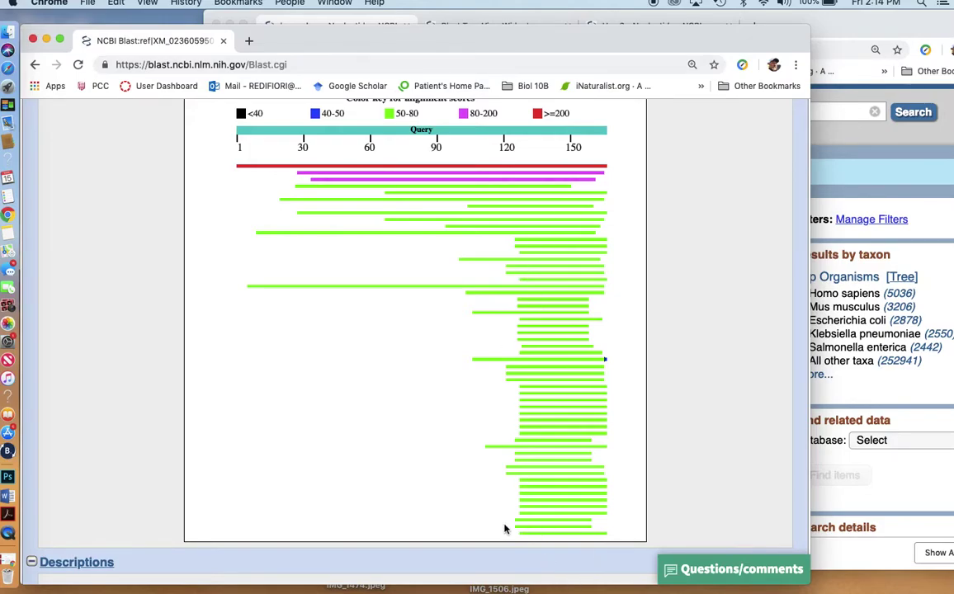
{"action": "scroll", "coordinate": [505, 529], "scroll_direction": "down", "scroll_amount": 3}
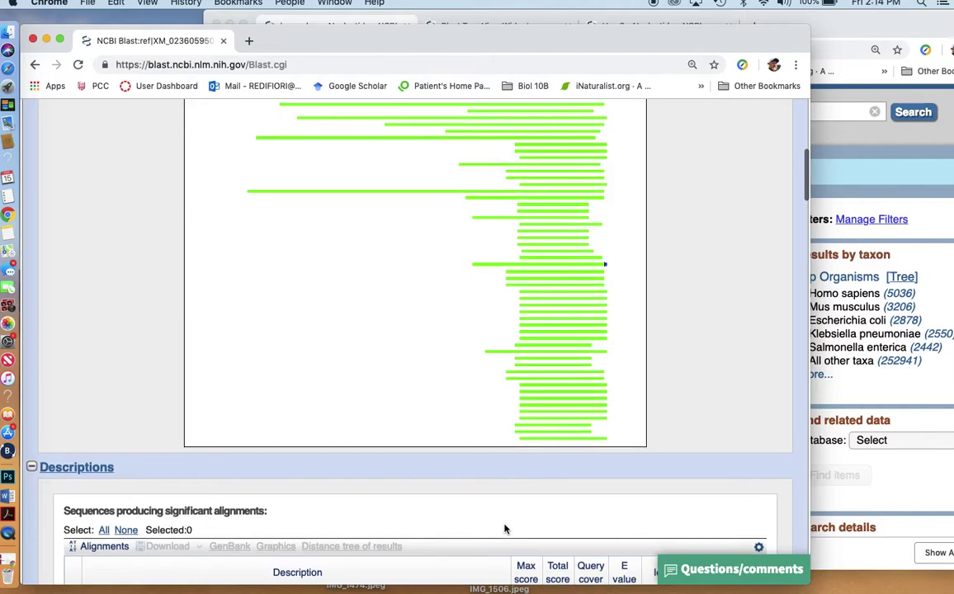
{"action": "scroll", "coordinate": [505, 529], "scroll_direction": "down", "scroll_amount": 1}
{"action": "scroll", "coordinate": [505, 529], "scroll_direction": "down", "scroll_amount": 5}
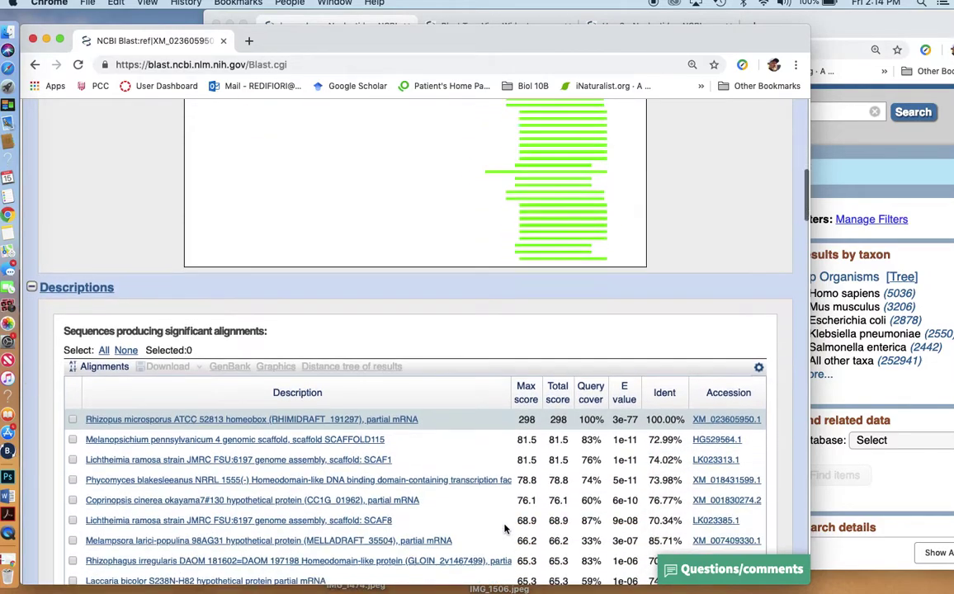
{"action": "scroll", "coordinate": [505, 529], "scroll_direction": "down", "scroll_amount": 6}
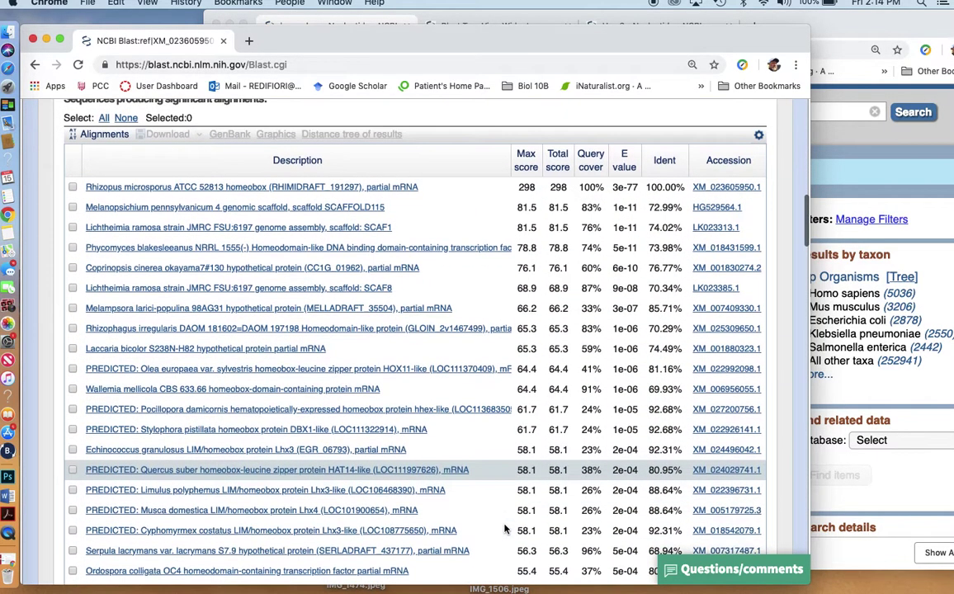
{"action": "scroll", "coordinate": [394, 553], "scroll_direction": "down", "scroll_amount": 4}
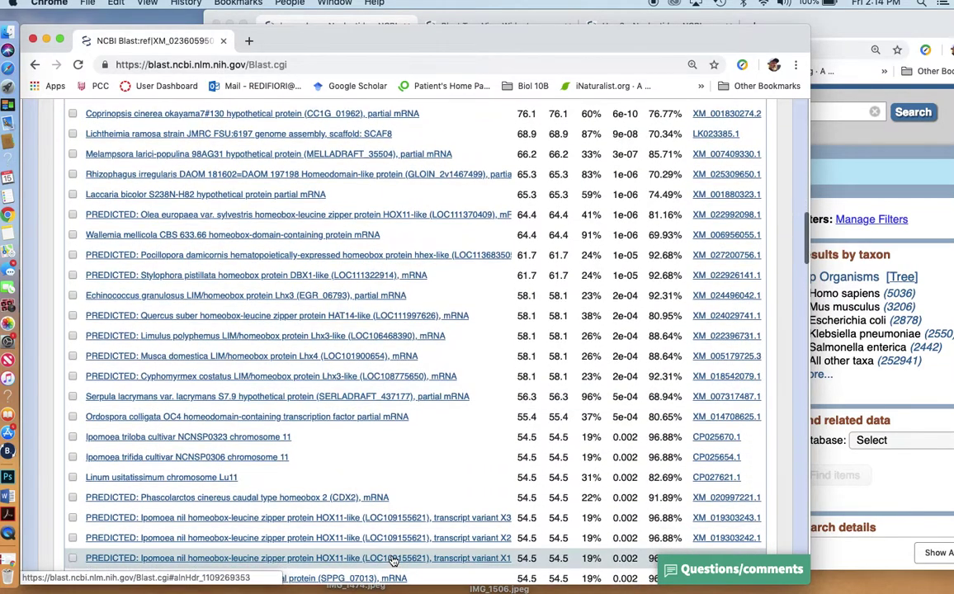
{"action": "scroll", "coordinate": [394, 561], "scroll_direction": "up", "scroll_amount": 20}
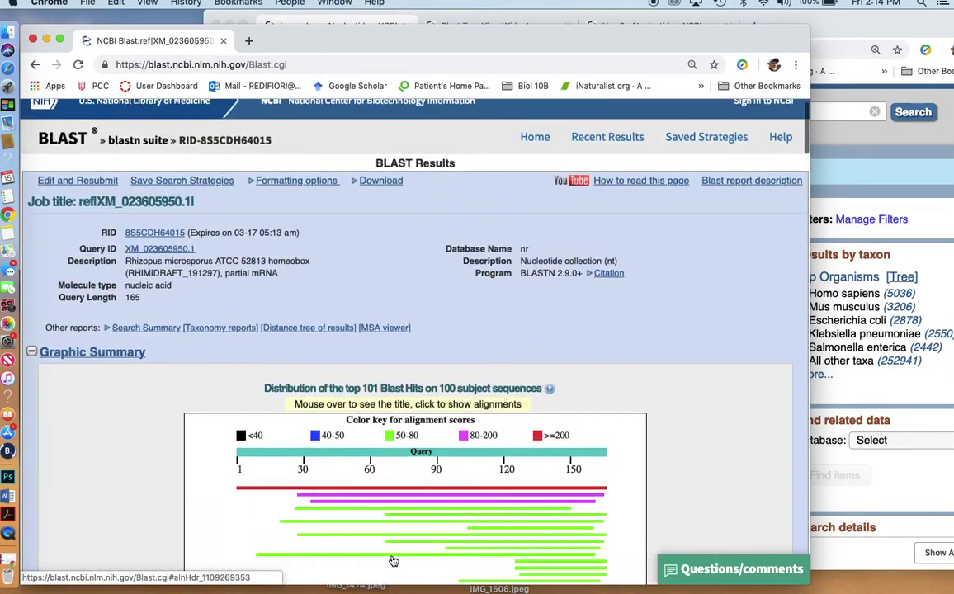
- Open the 'Distance tree of results' report from Other reports in a new tab
{"action": "left_click", "coordinate": [295, 329]}
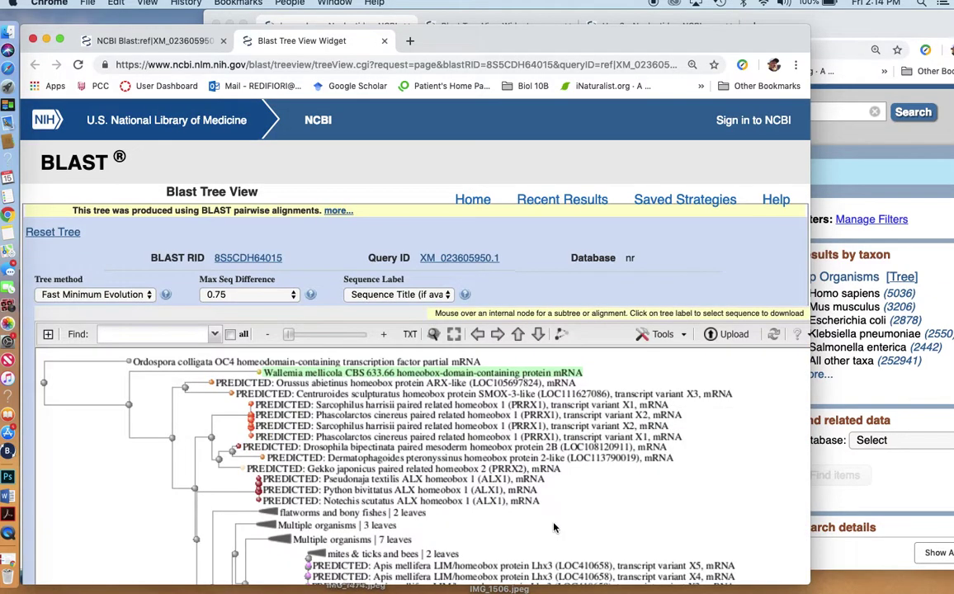
{"action": "scroll", "coordinate": [555, 527], "scroll_direction": "down", "scroll_amount": 5}
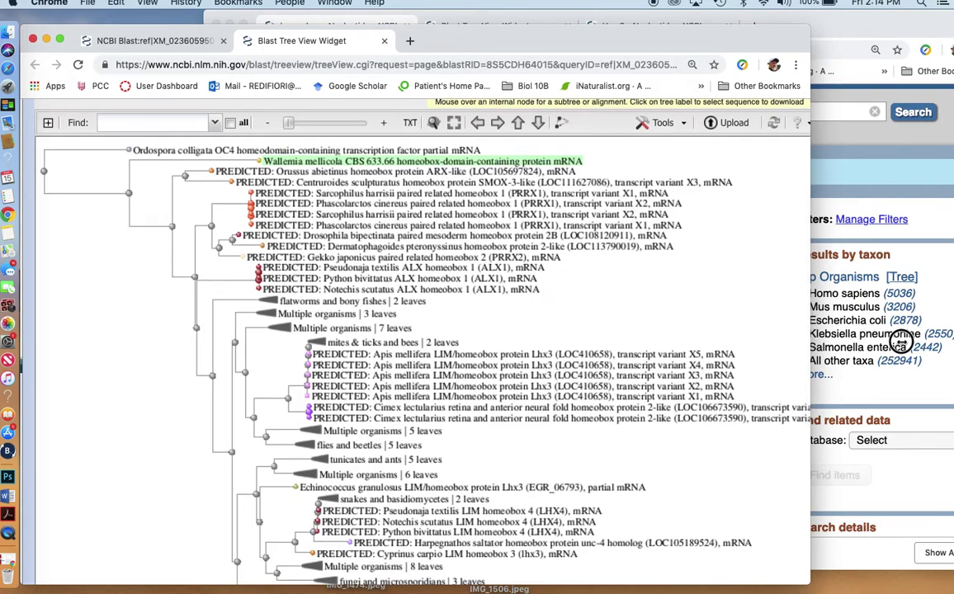
- Widen the window to show the Blast names colour legend, inspect the marsupials node, and scroll the tree
{"action": "left_click_drag", "start_coordinate": [809, 331], "coordinate": [923, 324]}
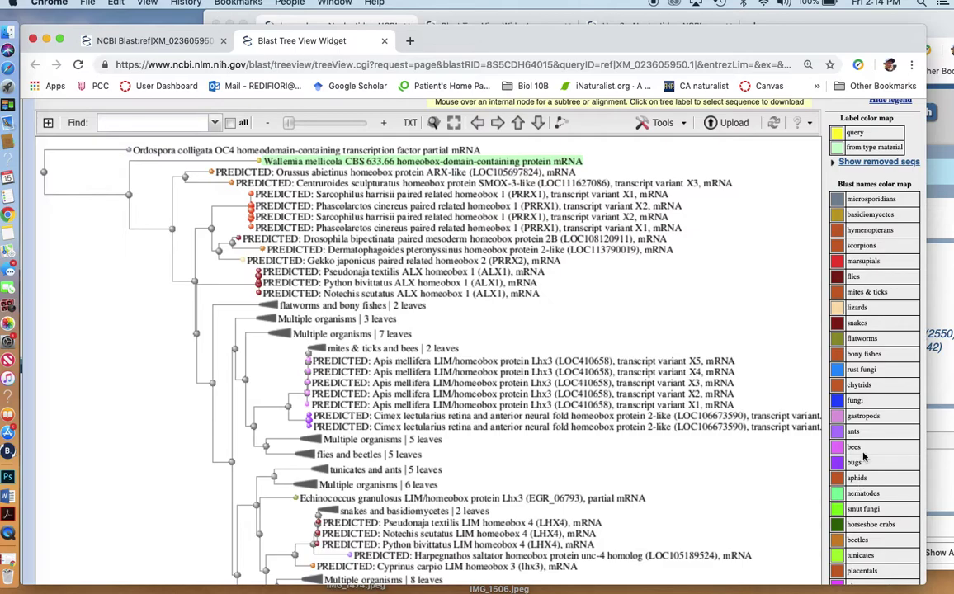
{"action": "scroll", "coordinate": [864, 456], "scroll_direction": "down", "scroll_amount": 2}
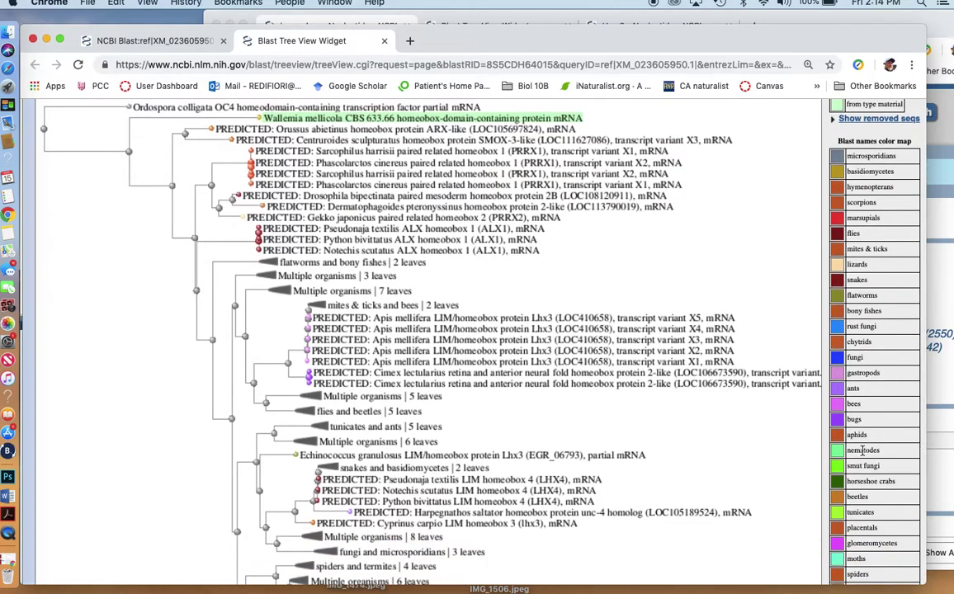
{"action": "left_click", "coordinate": [253, 172]}
{"action": "scroll", "coordinate": [640, 419], "scroll_direction": "down", "scroll_amount": 3}
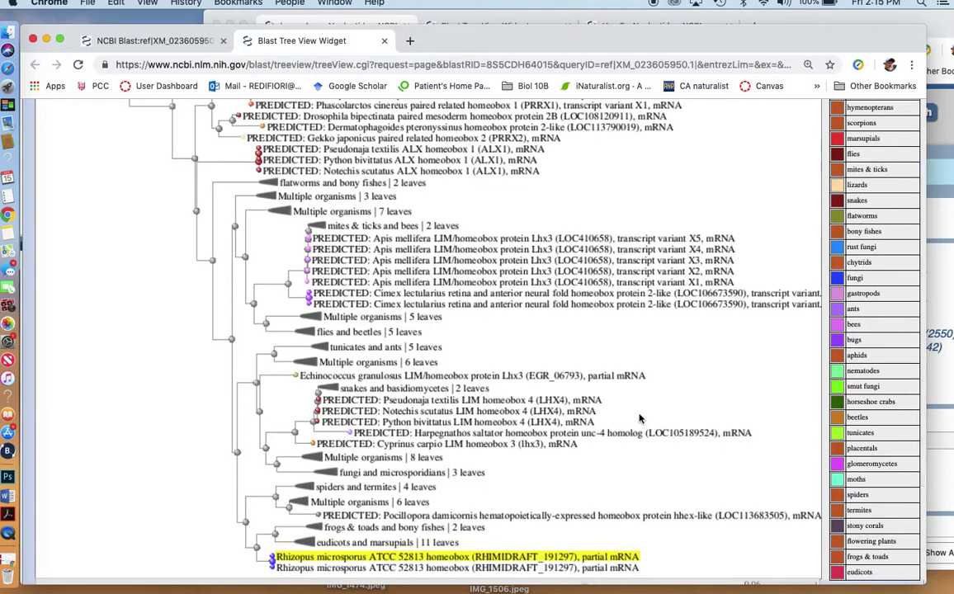
{"action": "scroll", "coordinate": [640, 419], "scroll_direction": "down", "scroll_amount": 2}
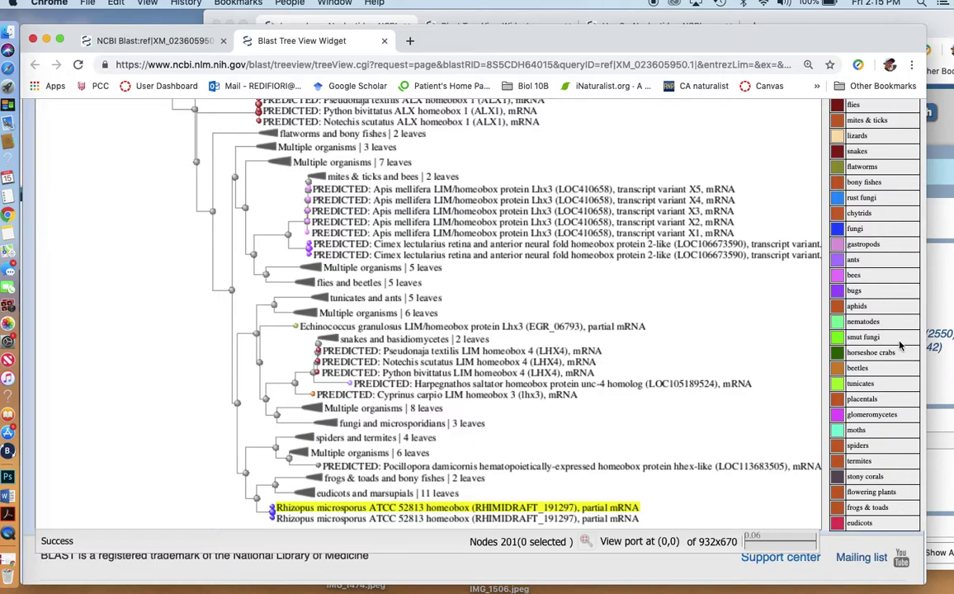
{"action": "scroll", "coordinate": [880, 372], "scroll_direction": "down", "scroll_amount": 2}
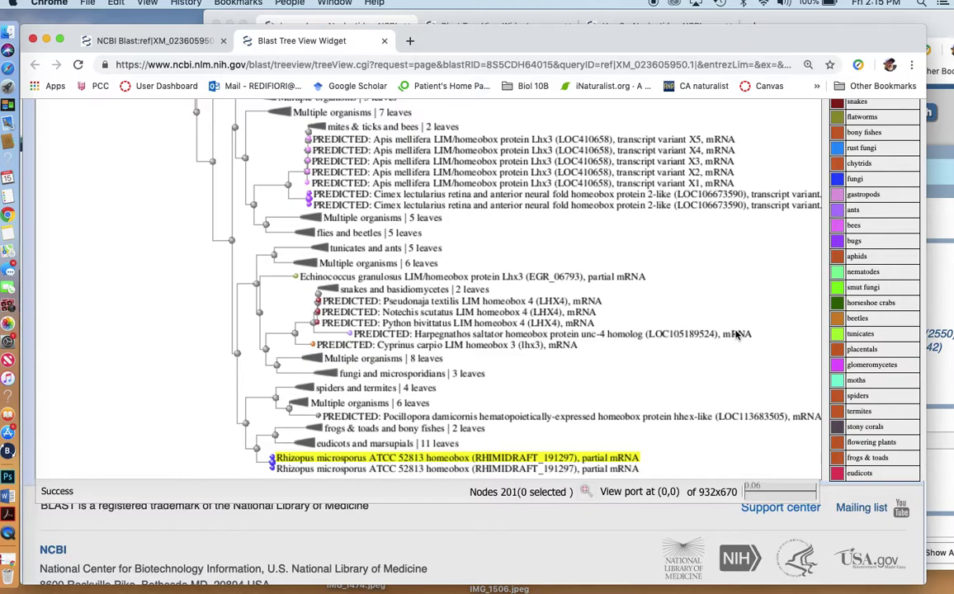
{"action": "scroll", "coordinate": [510, 307], "scroll_direction": "up", "scroll_amount": 5}
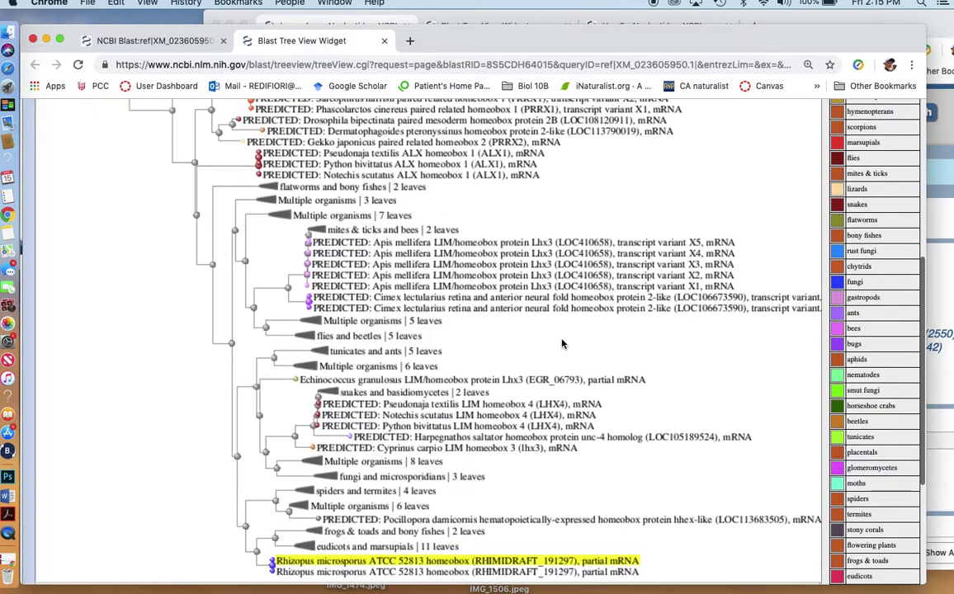
{"action": "scroll", "coordinate": [562, 343], "scroll_direction": "up", "scroll_amount": 1}
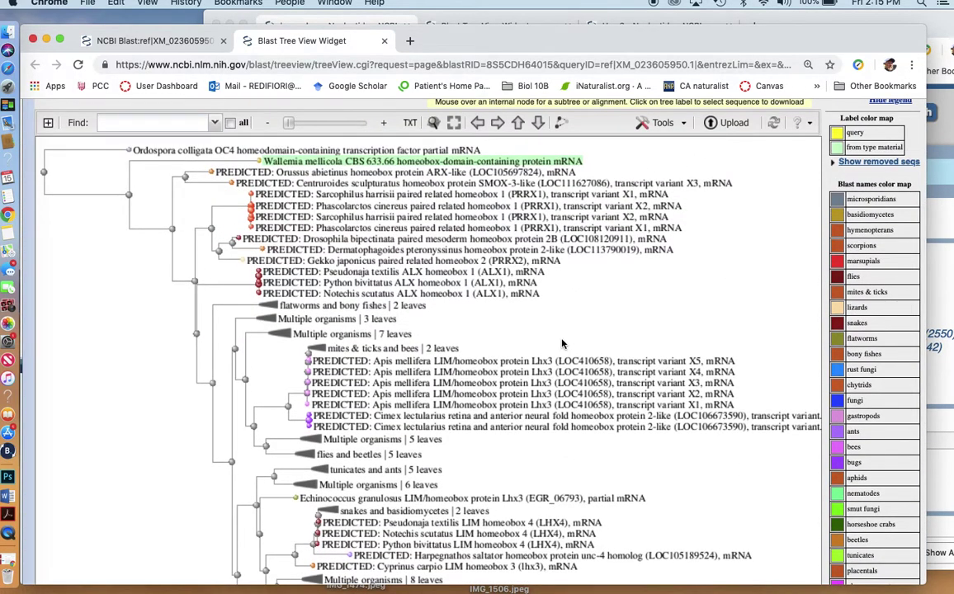
{"action": "scroll", "coordinate": [562, 343], "scroll_direction": "up", "scroll_amount": 2}
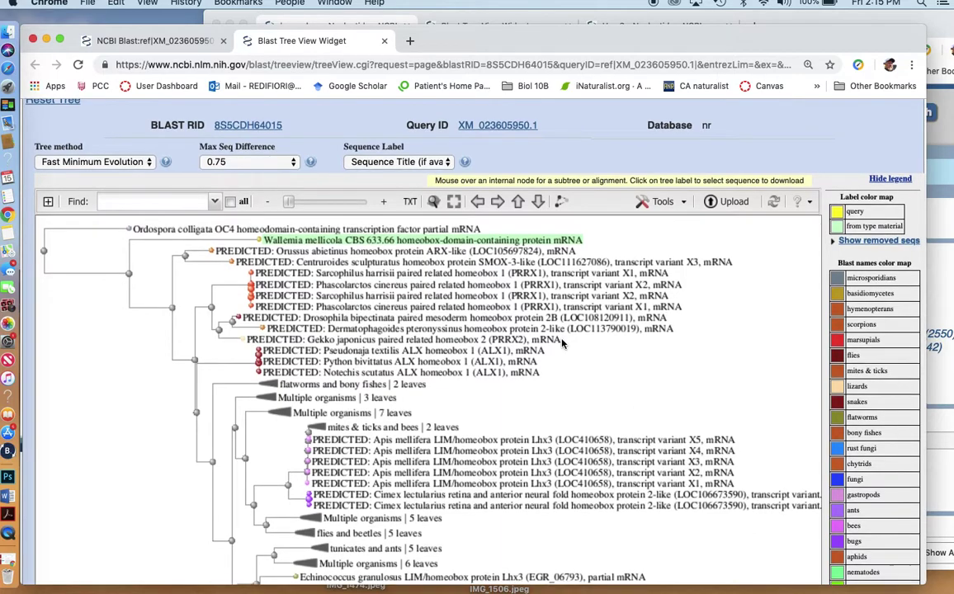
{"action": "scroll", "coordinate": [562, 343], "scroll_direction": "down", "scroll_amount": 1}
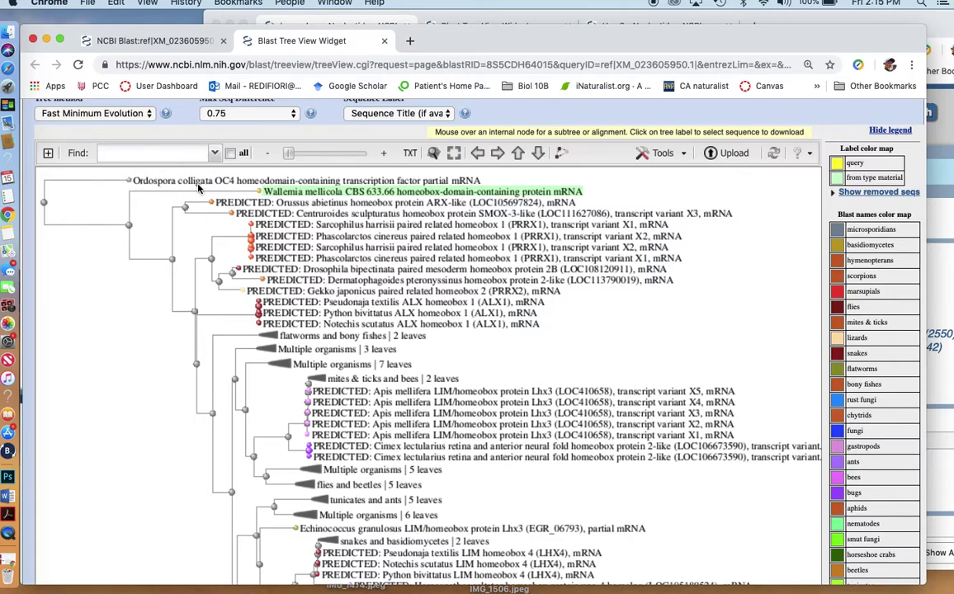
{"action": "mouse_move", "coordinate": [128, 181]}
{"action": "mouse_move", "coordinate": [185, 207]}
{"action": "scroll", "coordinate": [446, 346], "scroll_direction": "down", "scroll_amount": 2}
{"action": "scroll", "coordinate": [467, 310], "scroll_direction": "up", "scroll_amount": 2}
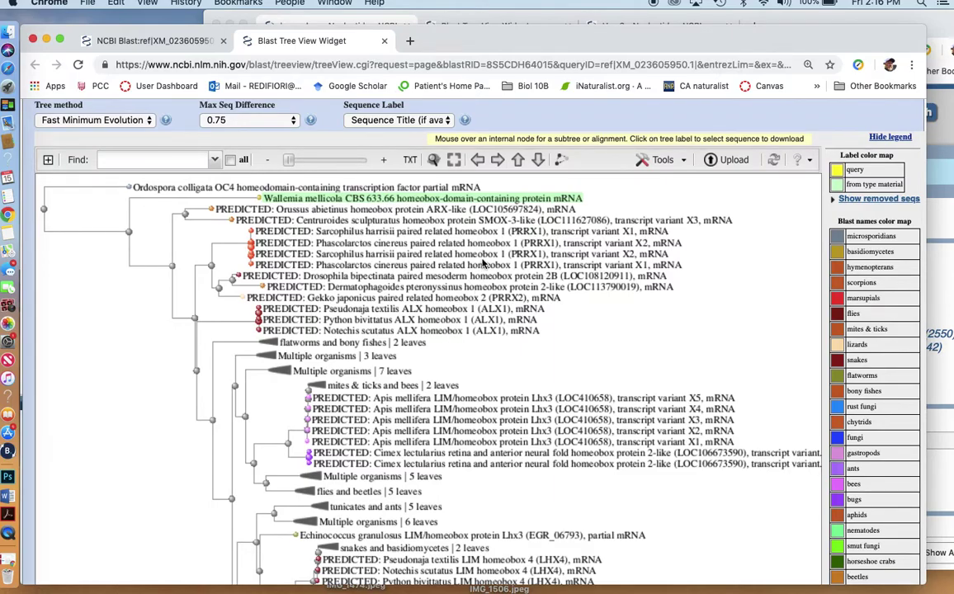
{"action": "scroll", "coordinate": [454, 344], "scroll_direction": "down", "scroll_amount": 4}
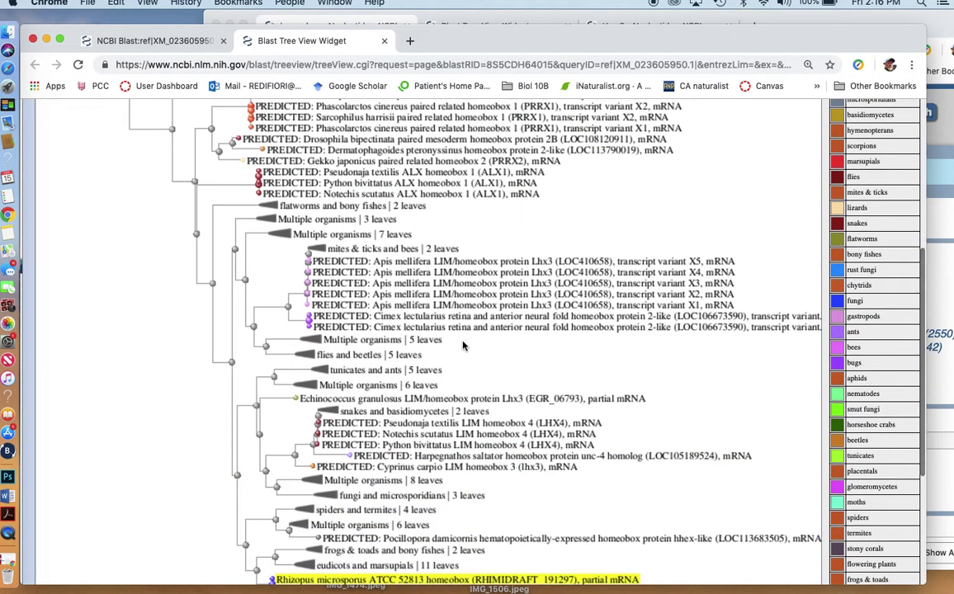
{"action": "scroll", "coordinate": [463, 346], "scroll_direction": "down", "scroll_amount": 4}
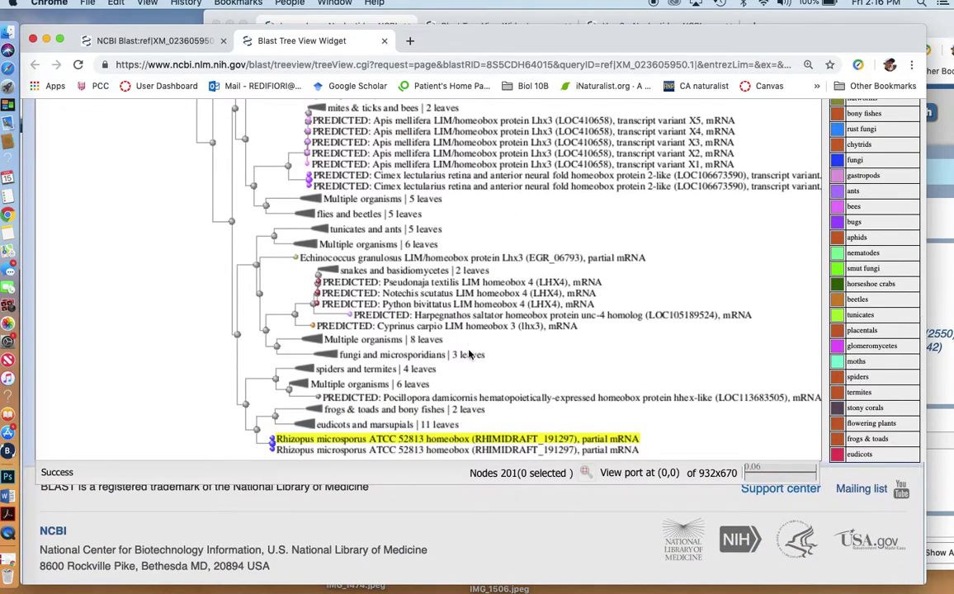
{"action": "scroll", "coordinate": [417, 335], "scroll_direction": "up", "scroll_amount": 2}
{"action": "scroll", "coordinate": [416, 334], "scroll_direction": "up", "scroll_amount": 8}
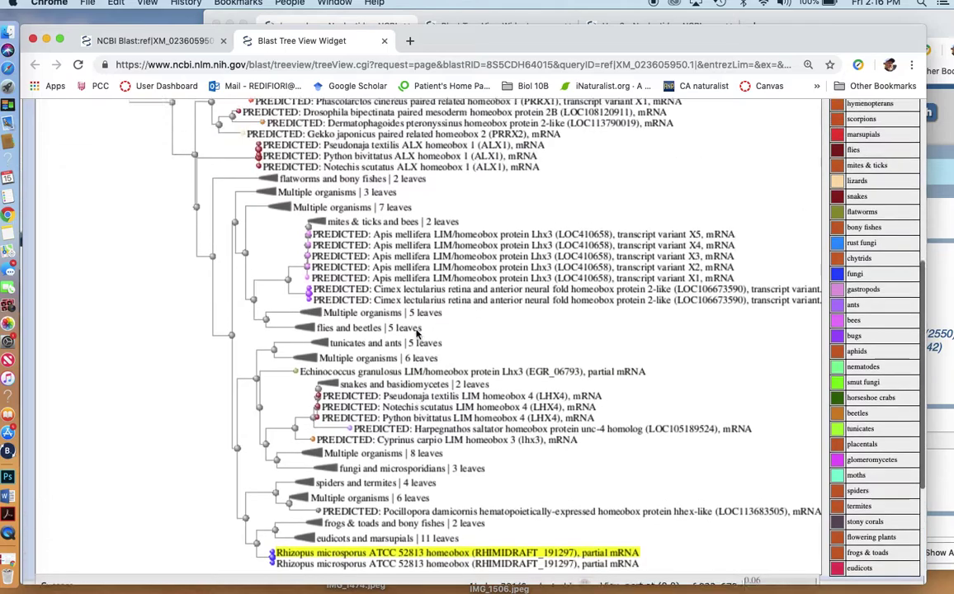
{"action": "scroll", "coordinate": [417, 334], "scroll_direction": "down", "scroll_amount": 2}
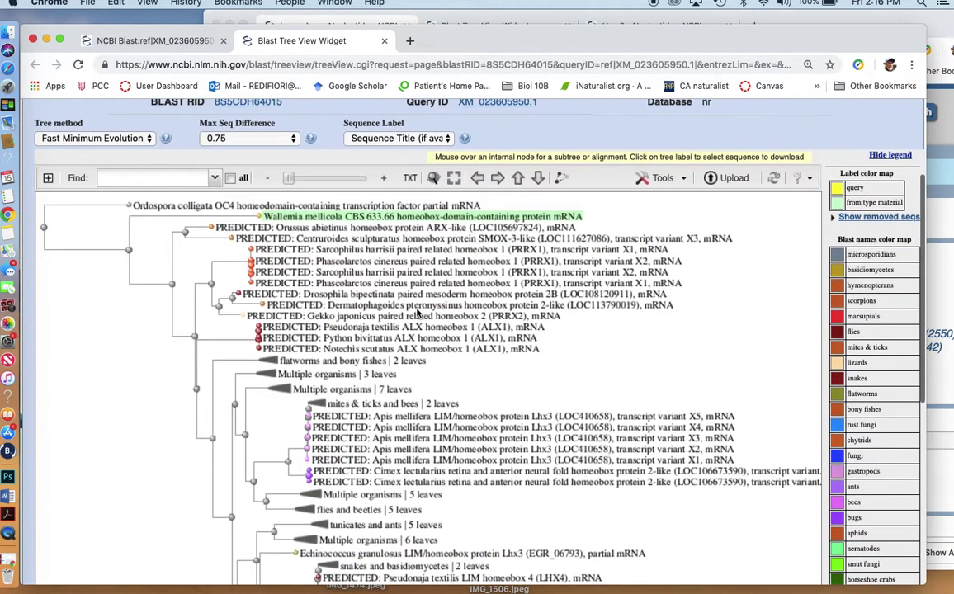
{"action": "scroll", "coordinate": [404, 204], "scroll_direction": "down", "scroll_amount": 2}
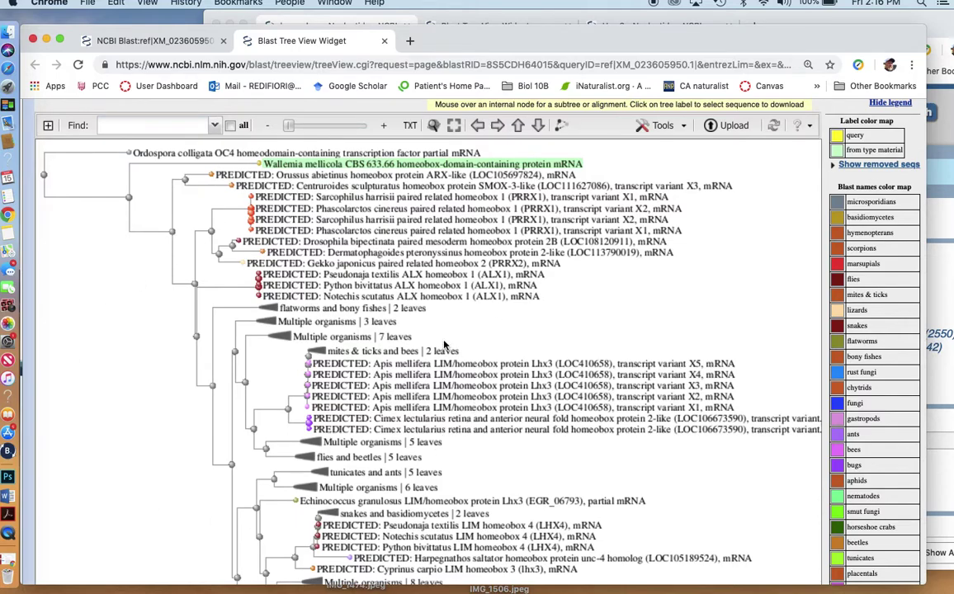
{"action": "scroll", "coordinate": [452, 374], "scroll_direction": "down", "scroll_amount": 4}
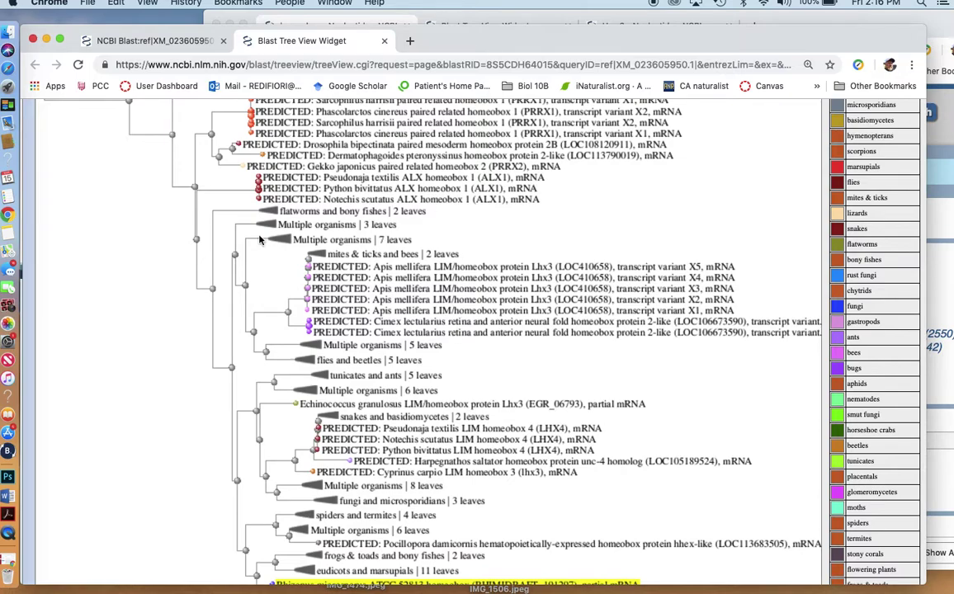
{"action": "scroll", "coordinate": [348, 237], "scroll_direction": "up", "scroll_amount": 6}
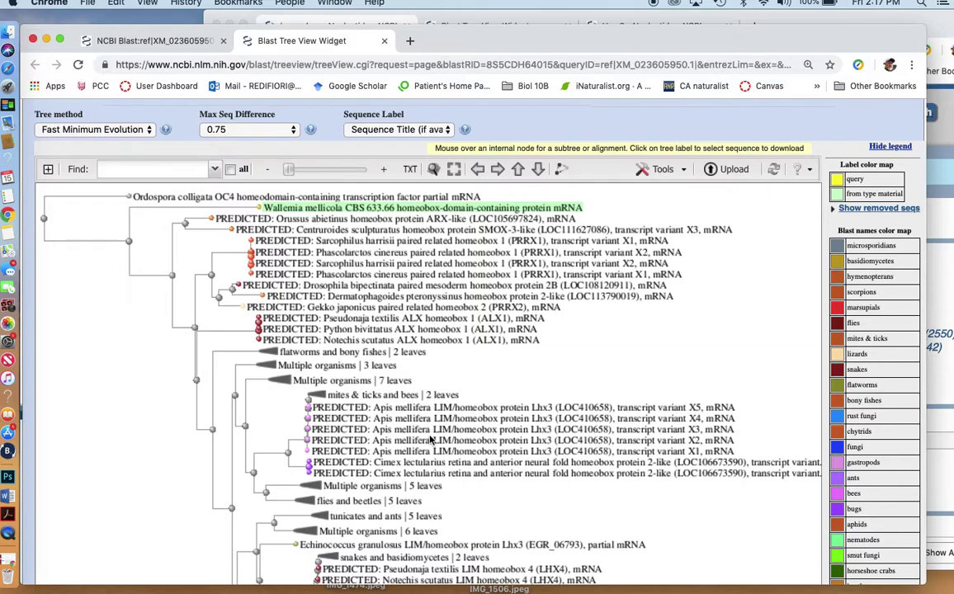
{"action": "scroll", "coordinate": [532, 360], "scroll_direction": "down", "scroll_amount": 5}
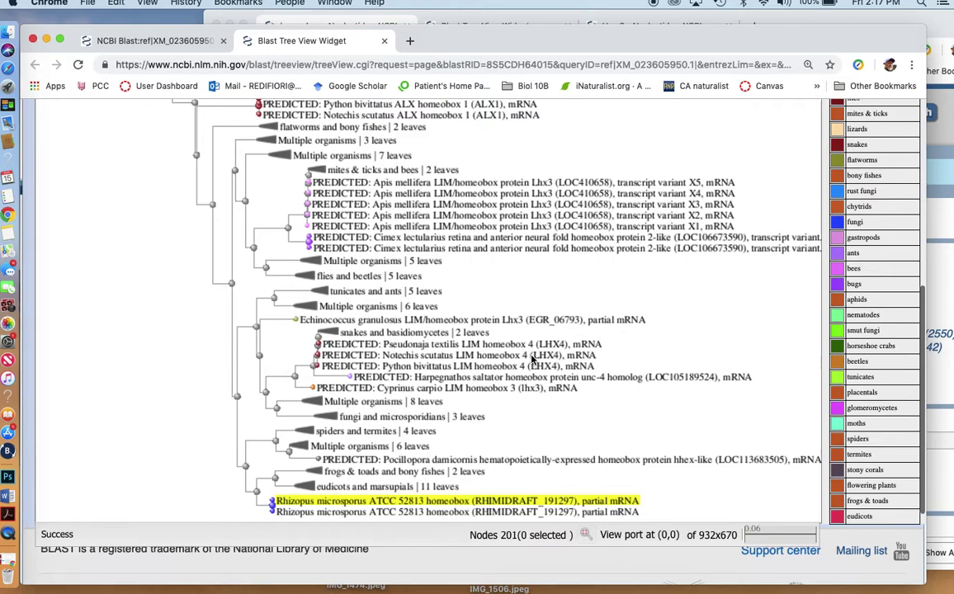
{"action": "scroll", "coordinate": [532, 360], "scroll_direction": "down", "scroll_amount": 3}
{"action": "scroll", "coordinate": [532, 360], "scroll_direction": "up", "scroll_amount": 8}
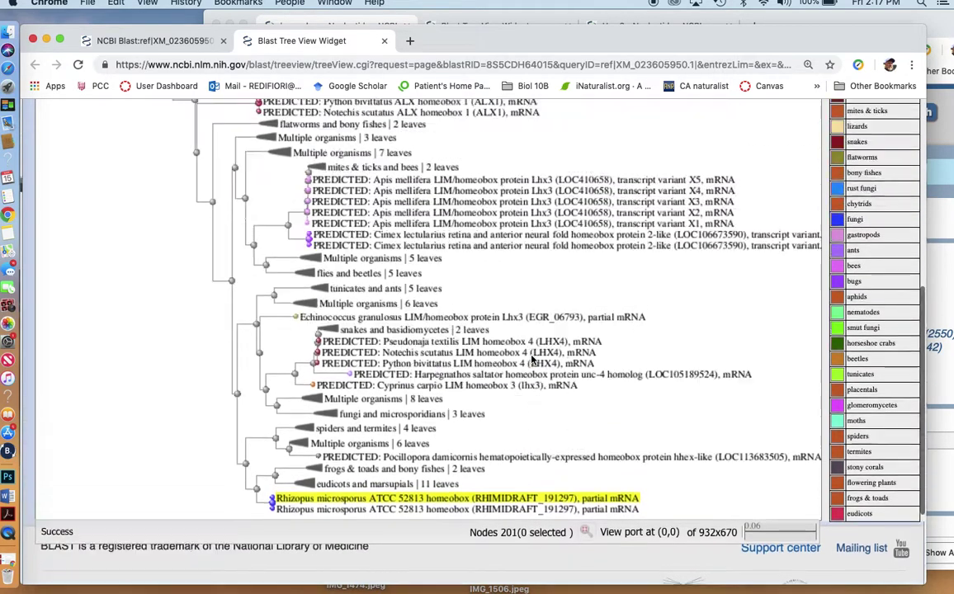